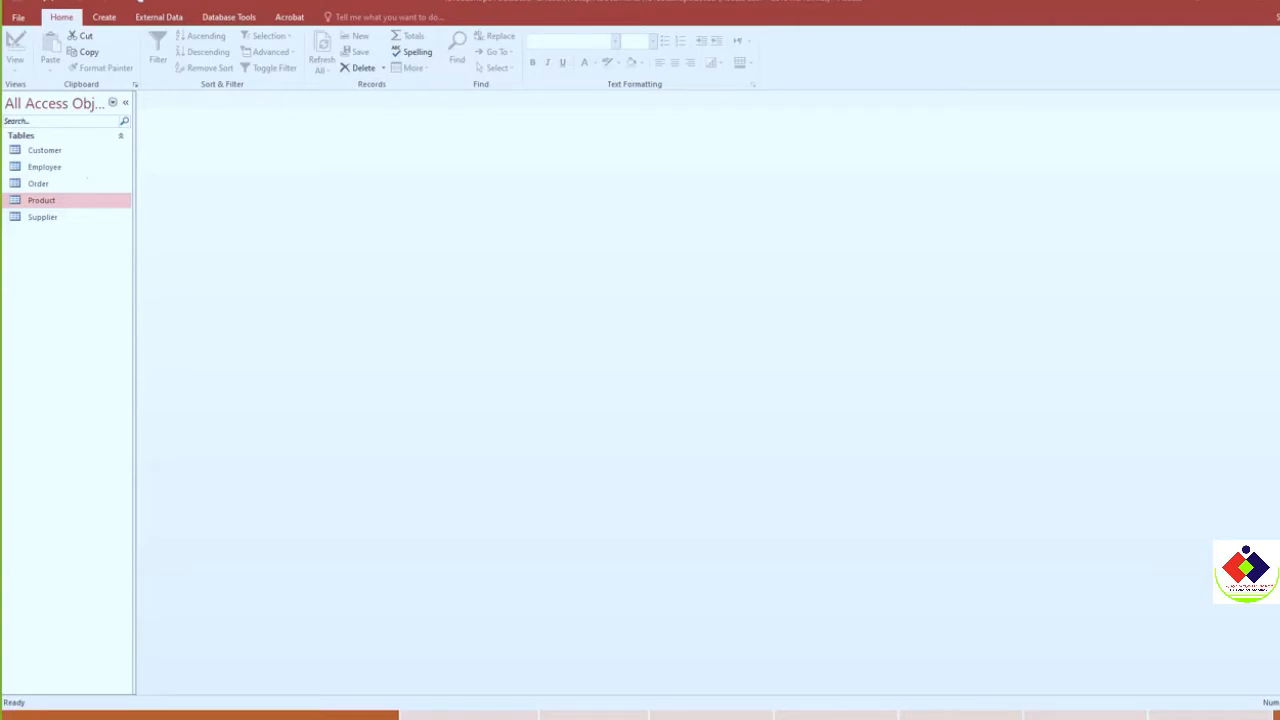
click(229, 17)
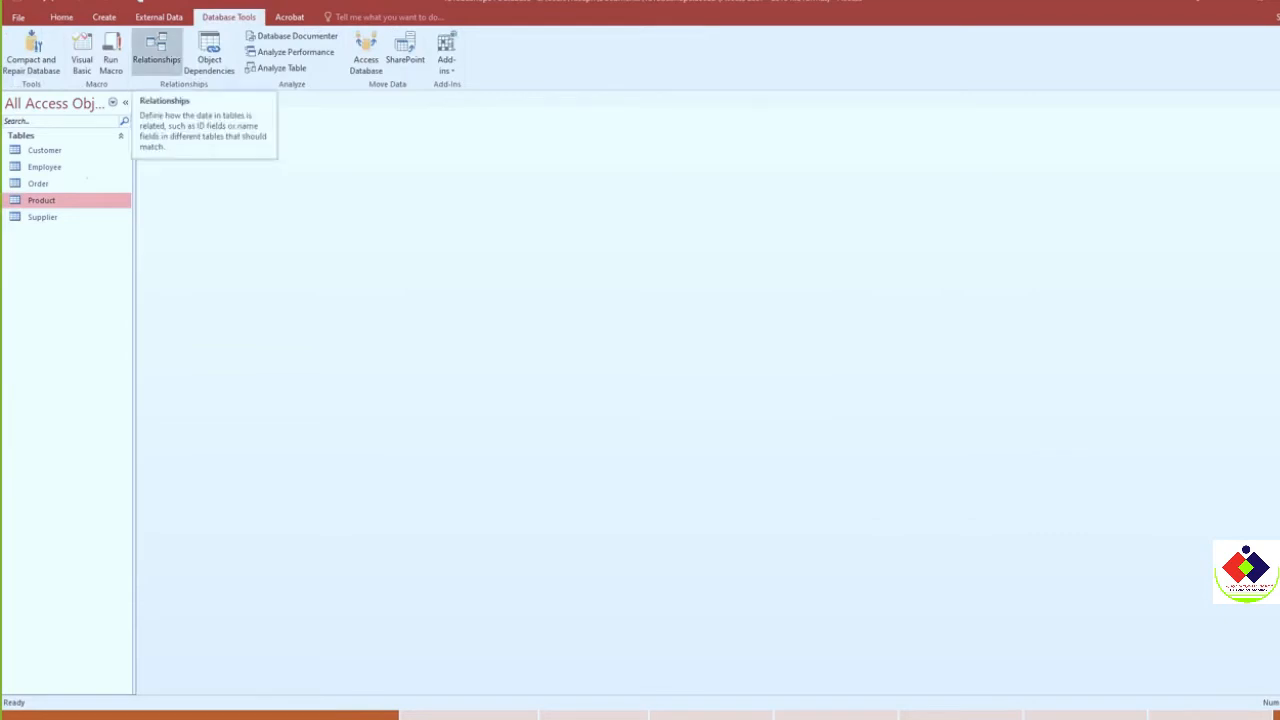
click(156, 50)
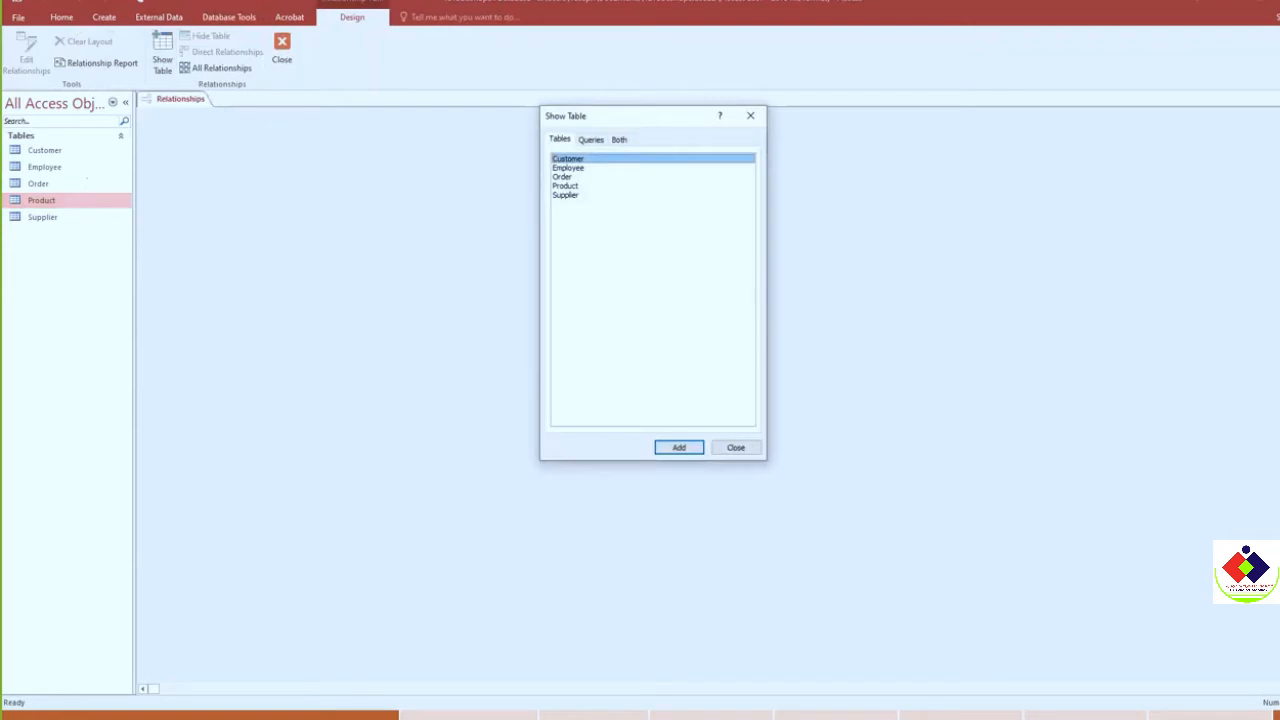
click(750, 115)
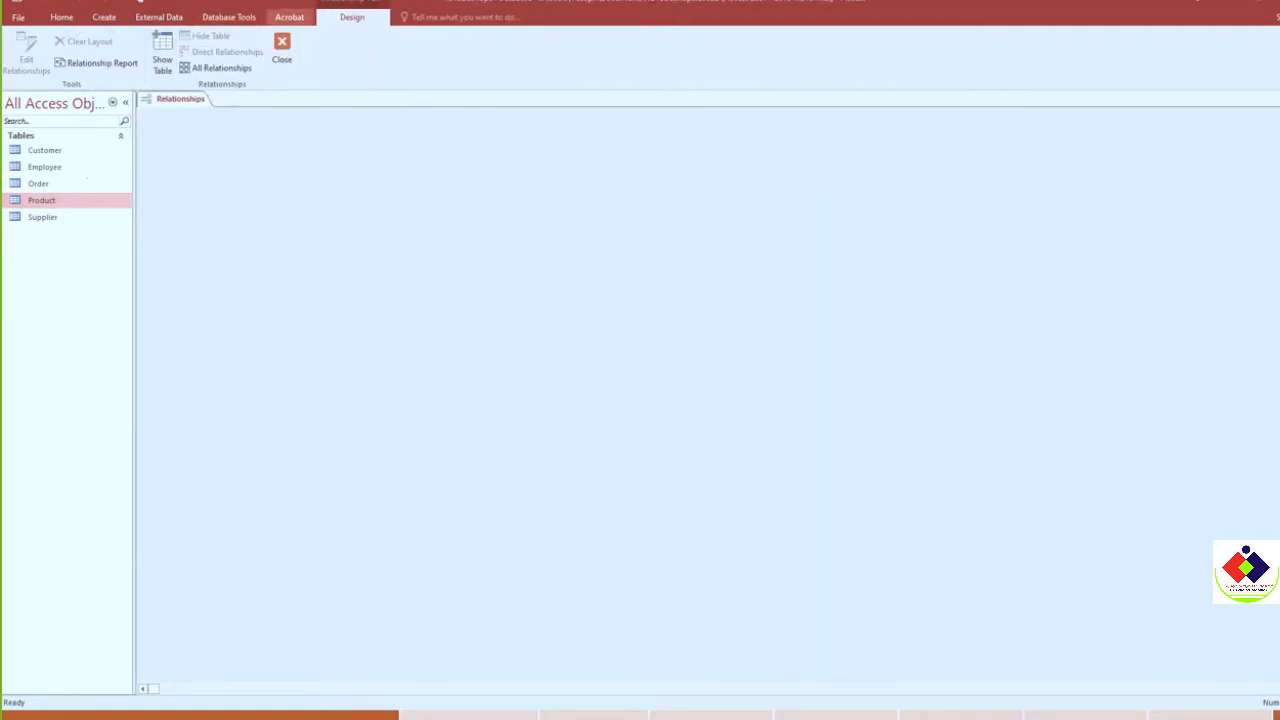
click(229, 17)
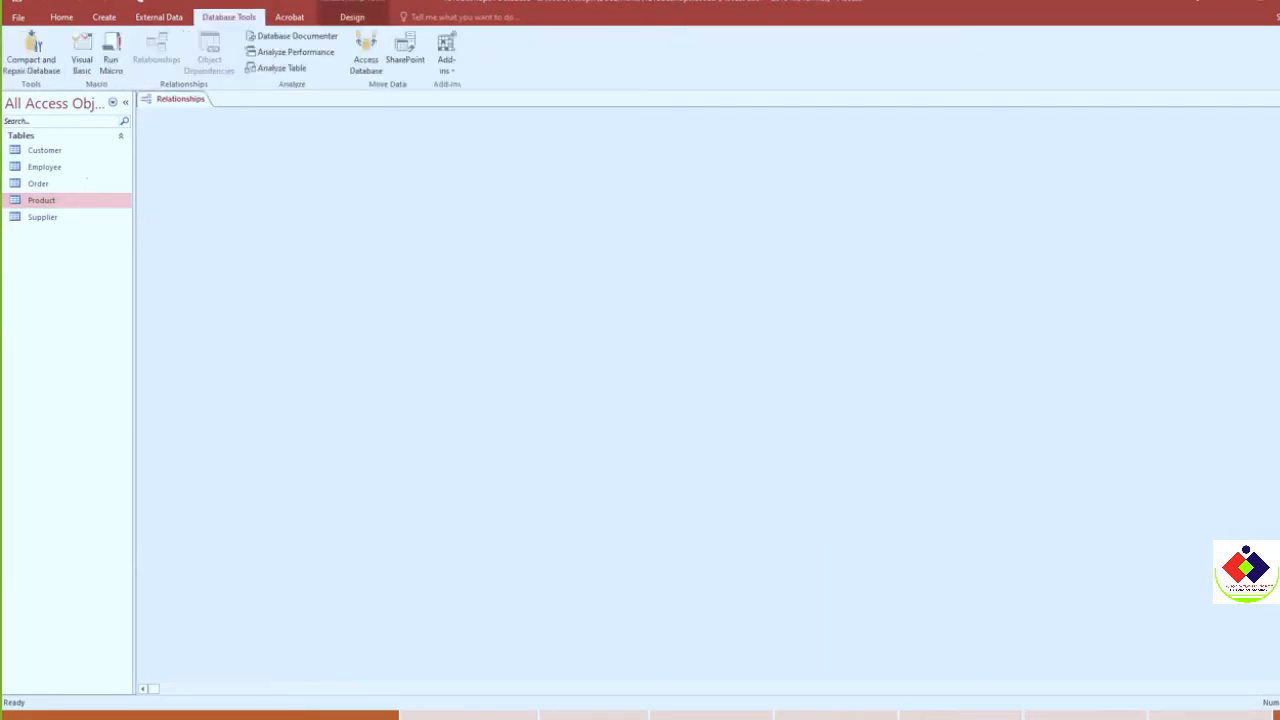
key(ctrl+w)
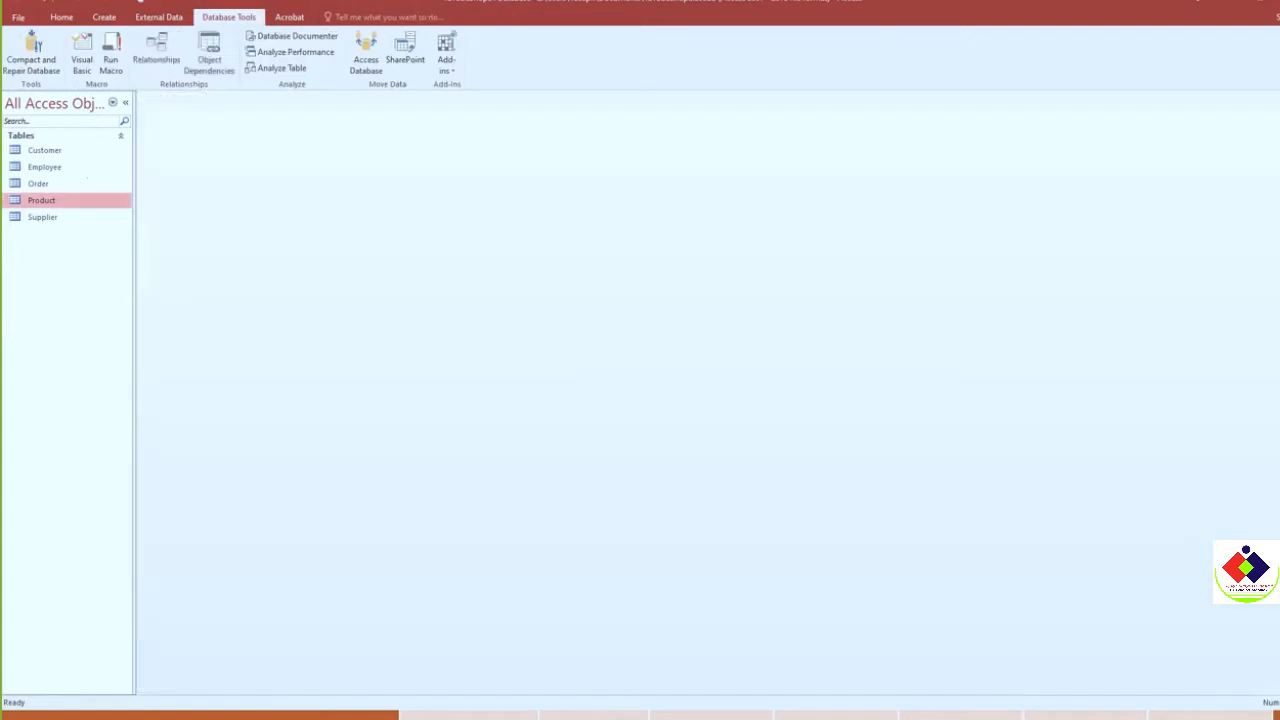
click(156, 50)
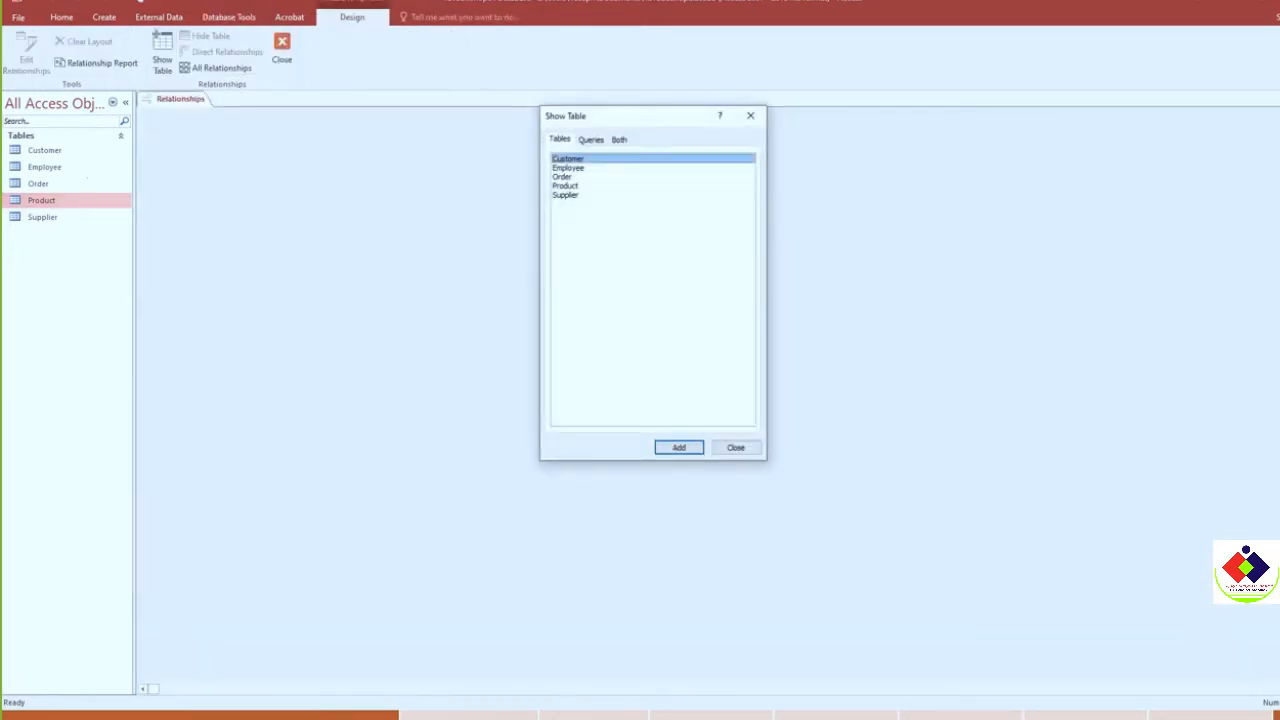
drag(608, 120, 292, 203)
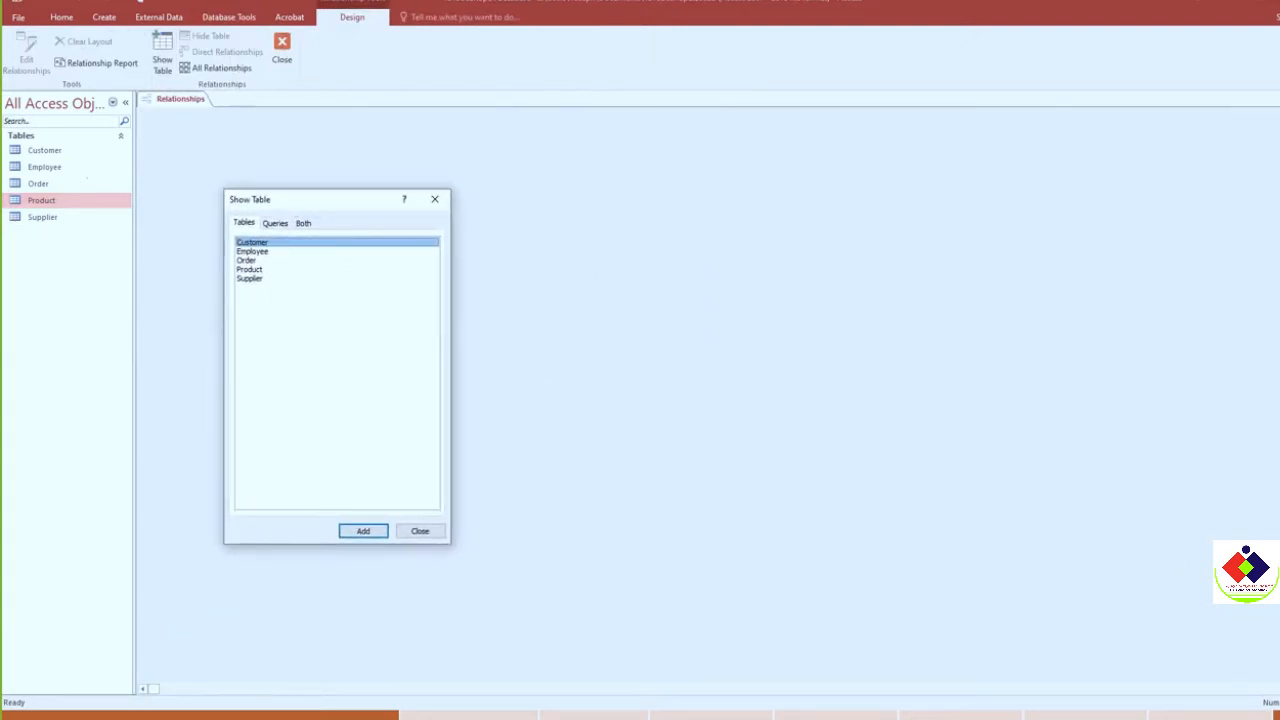
key(Return)
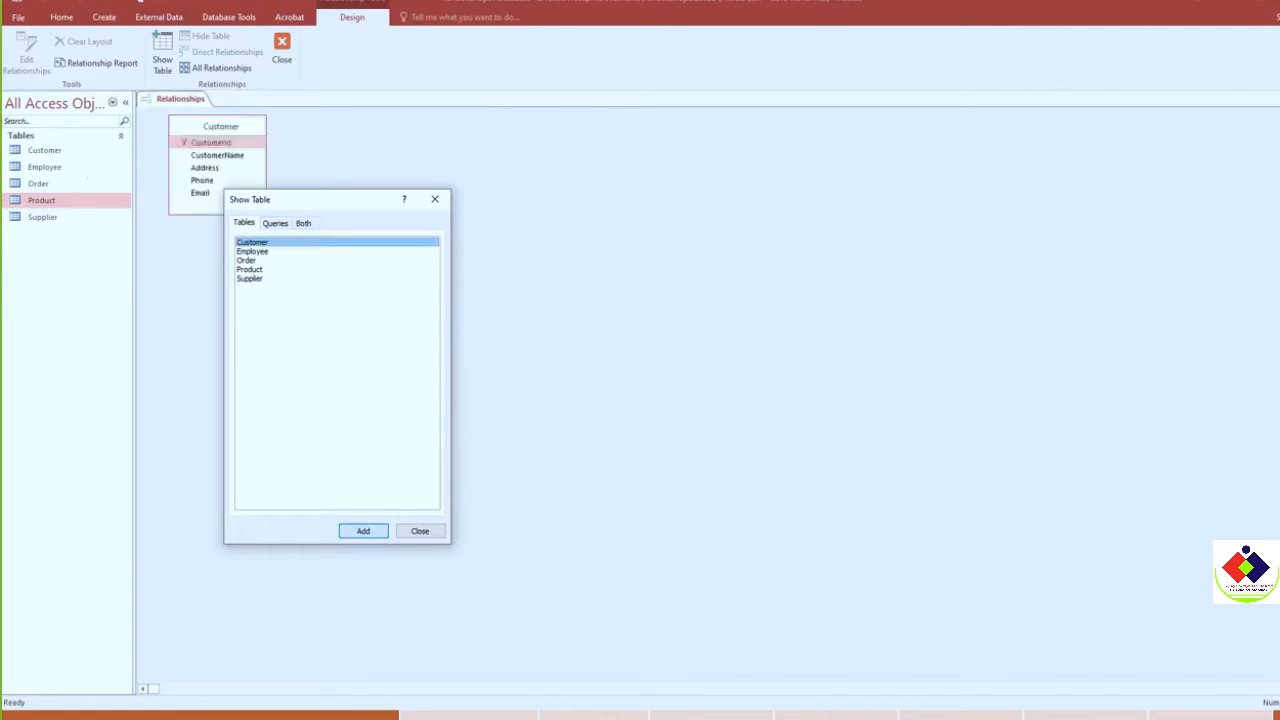
key(Return)
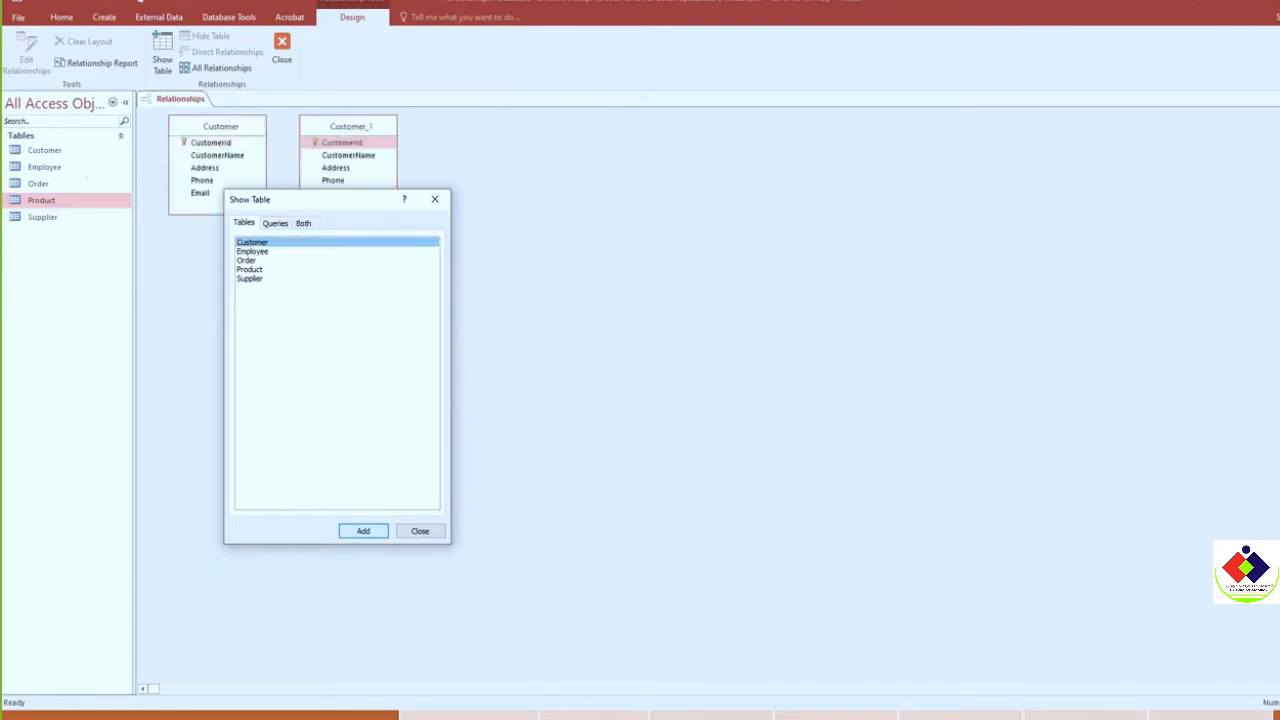
click(420, 531)
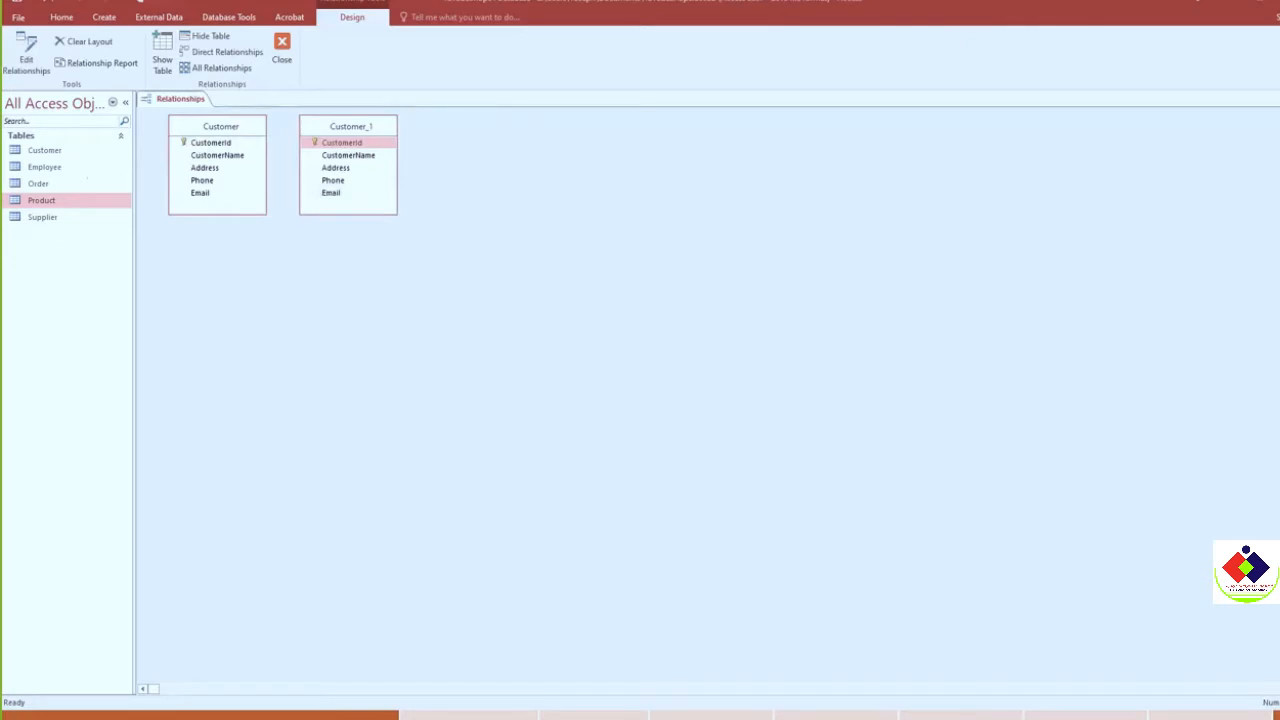
key(ctrl+w)
click(658, 393)
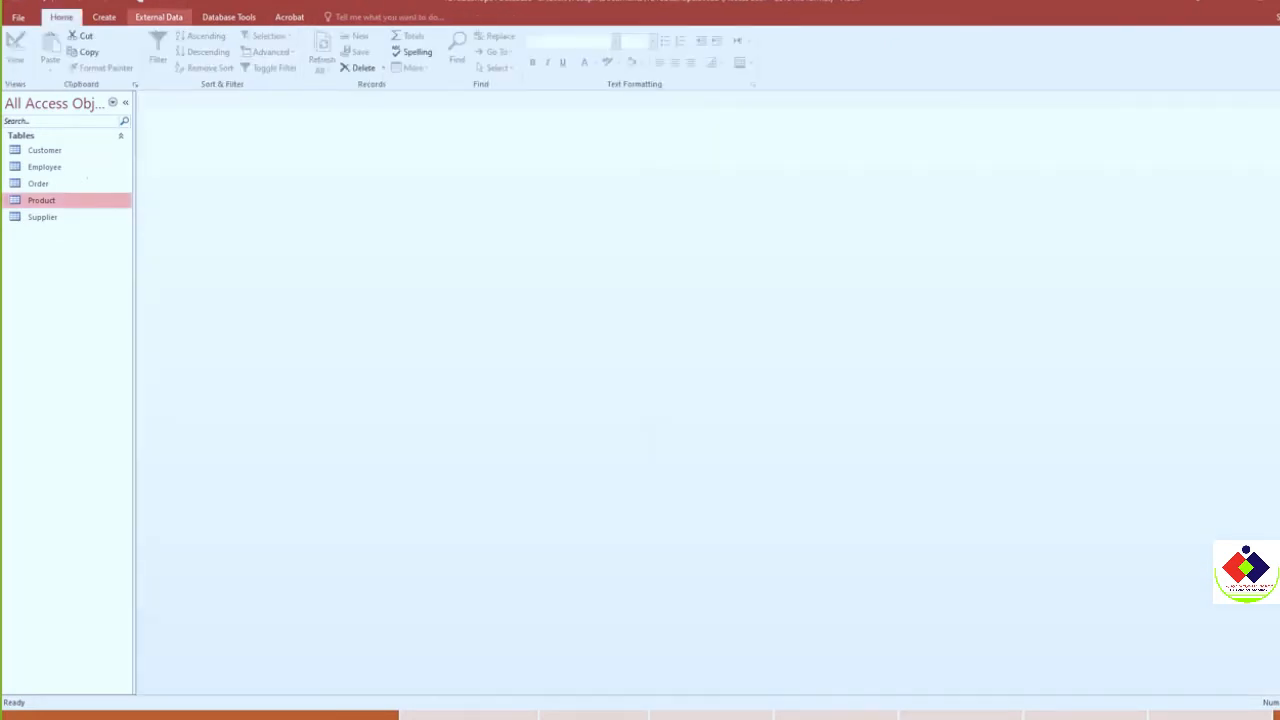
Open the database's Relationships window and move the table selection dialog aside.
click(159, 17)
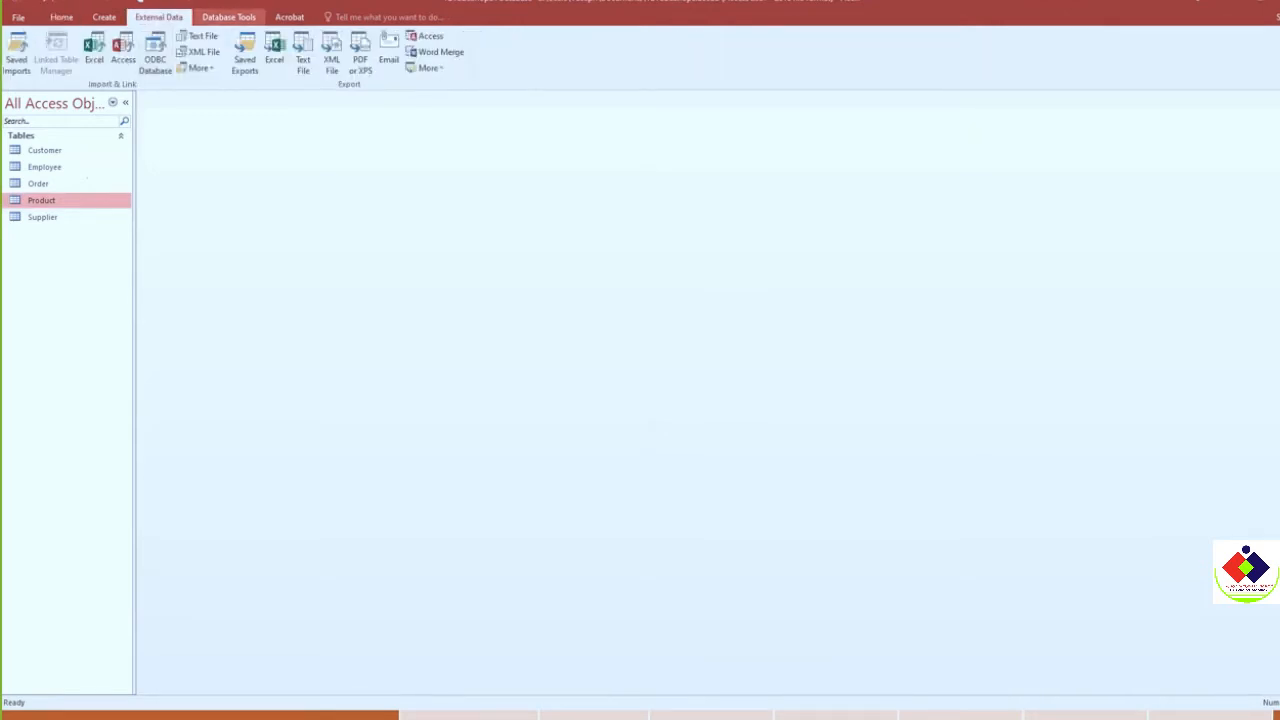
click(229, 17)
click(155, 50)
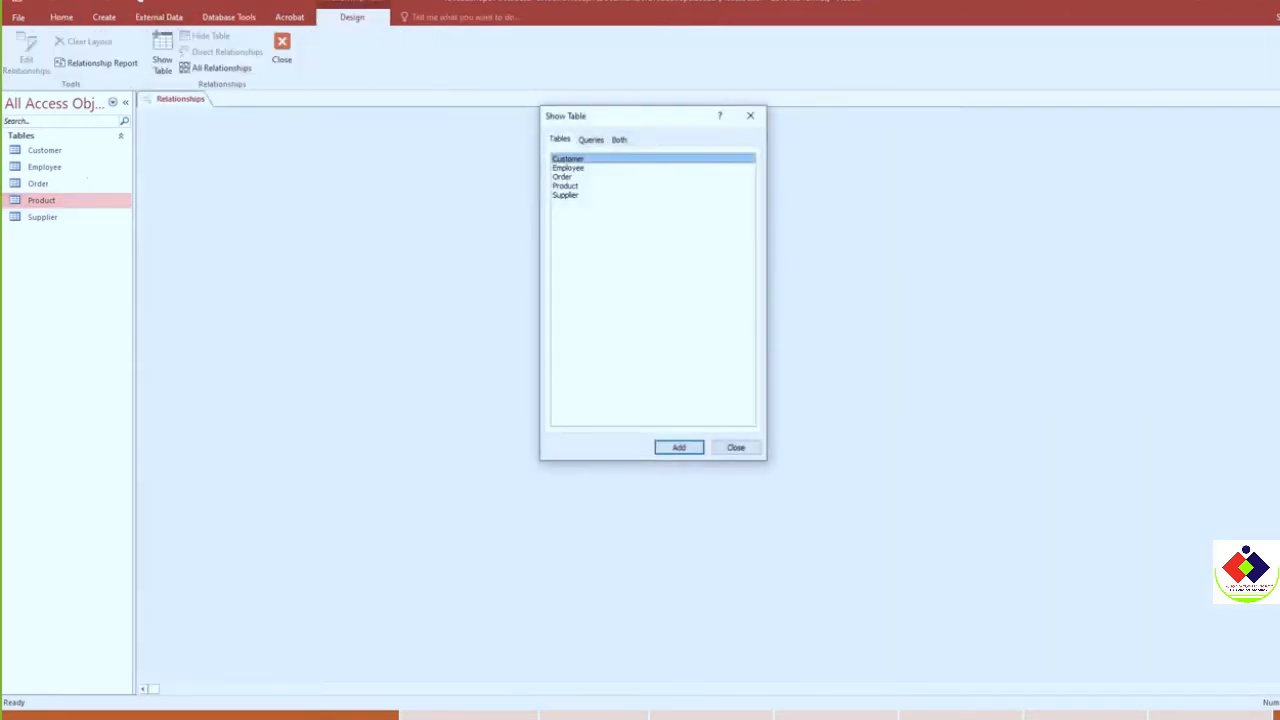
drag(624, 115, 350, 190)
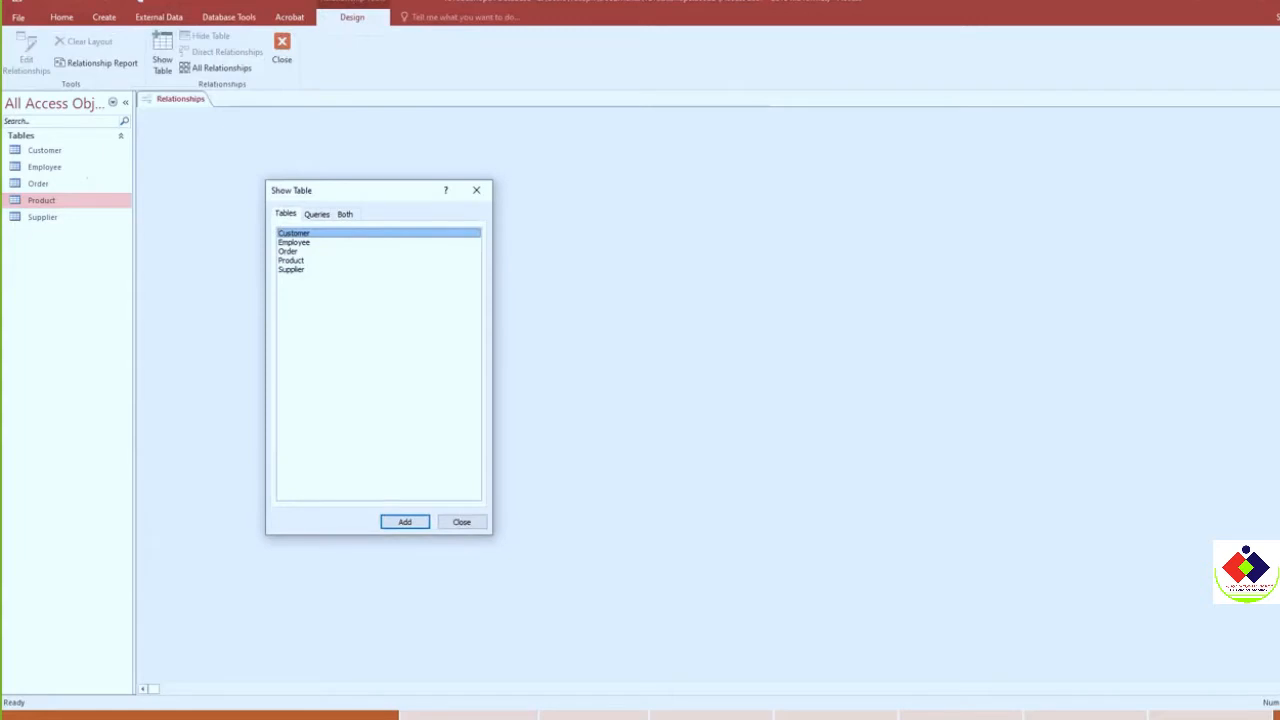
Add the Customer, Employee, Order, Product and Supplier tables to the relationship layout and close the table selection dialog.
click(405, 522)
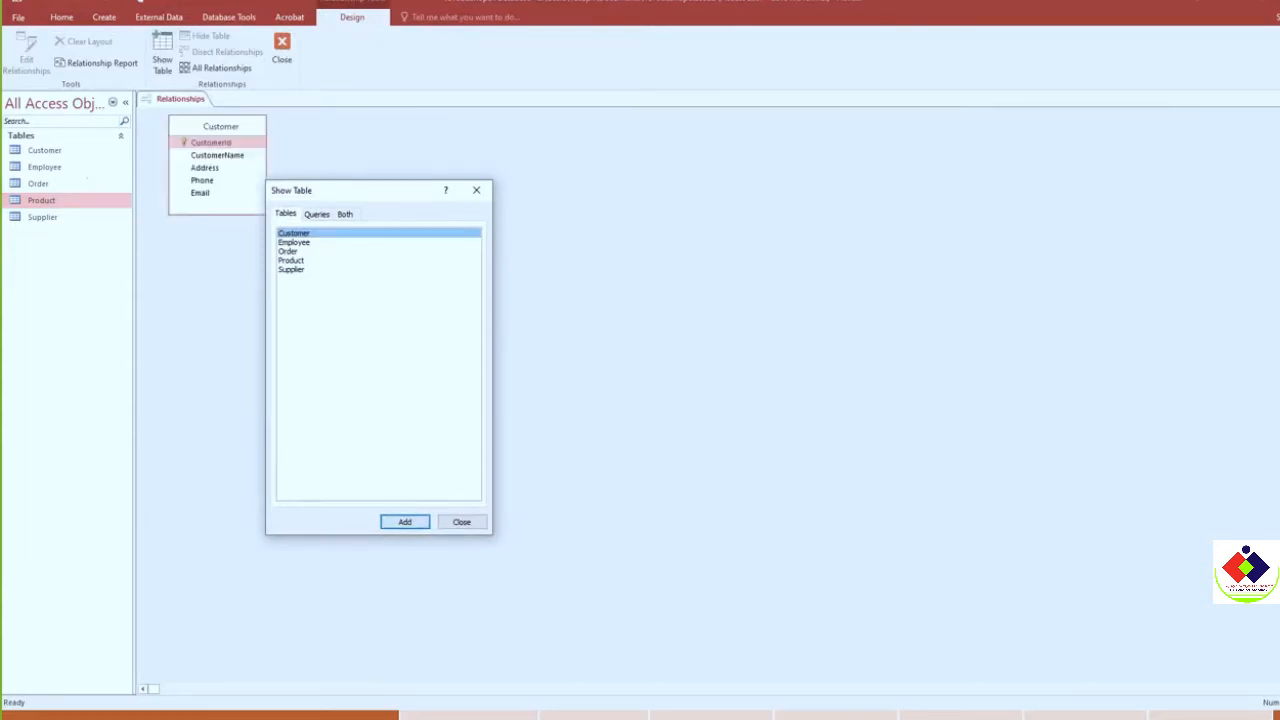
click(294, 242)
click(405, 522)
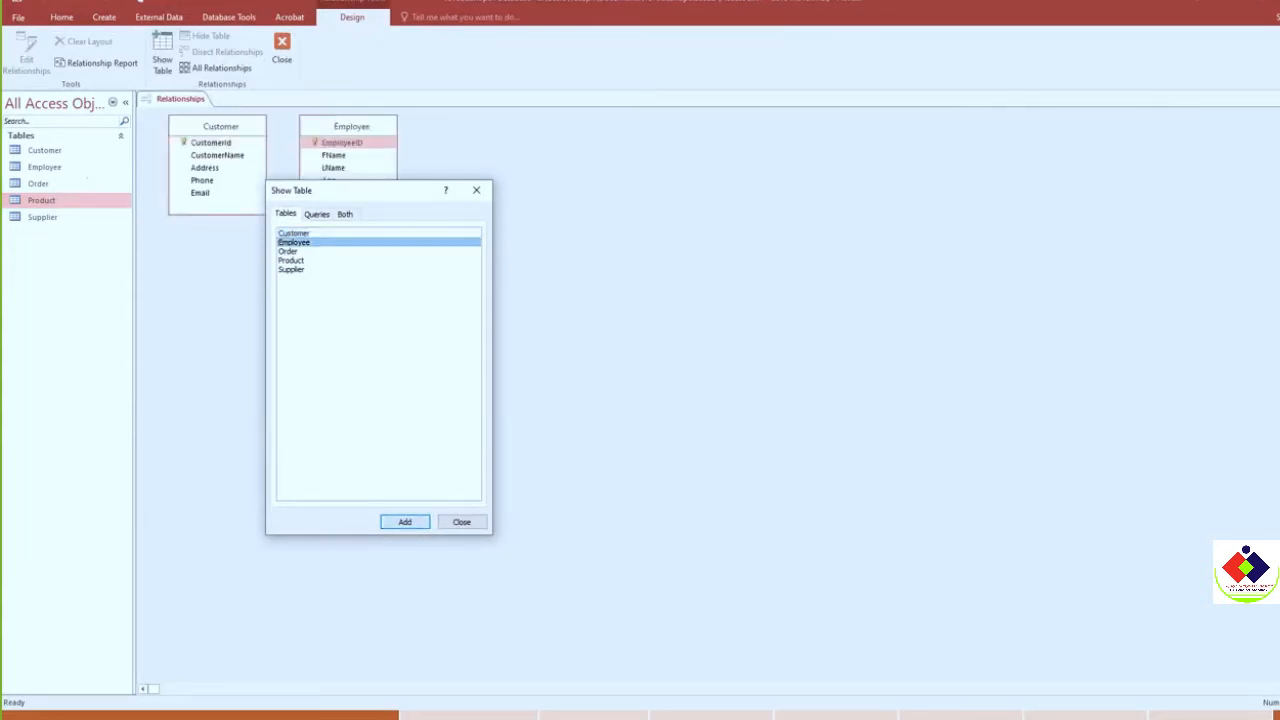
click(288, 251)
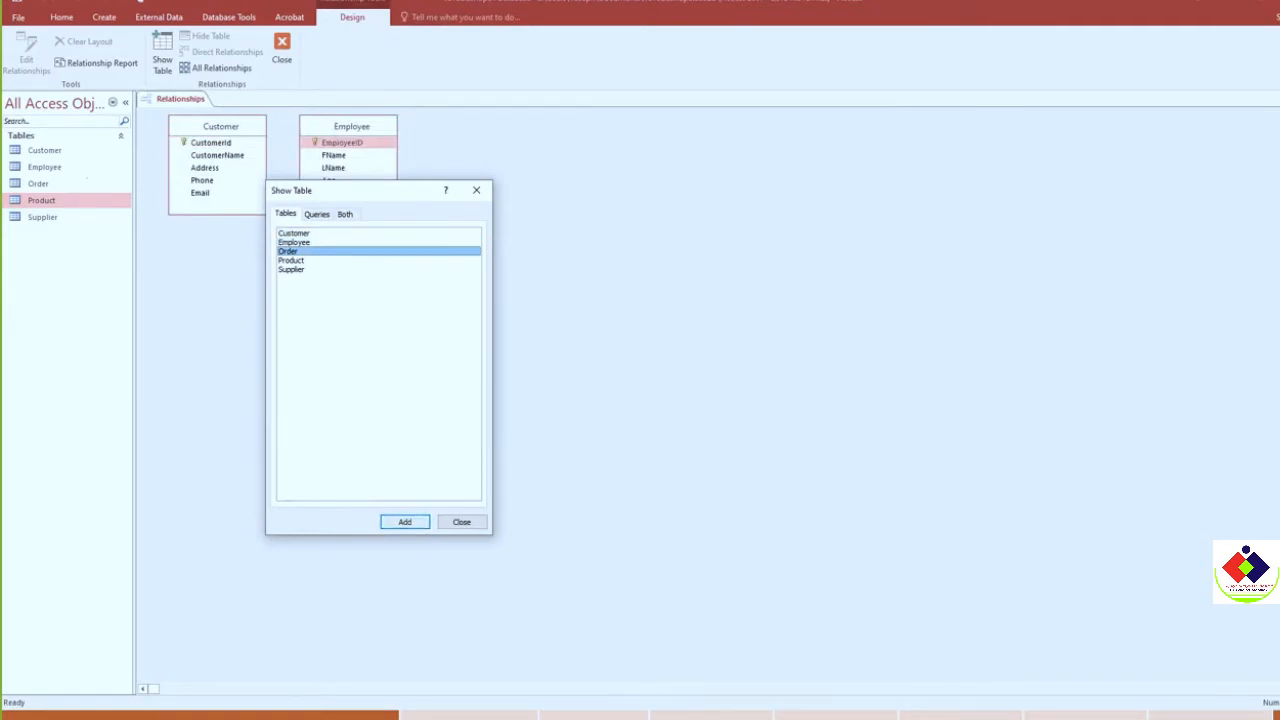
click(405, 522)
click(291, 260)
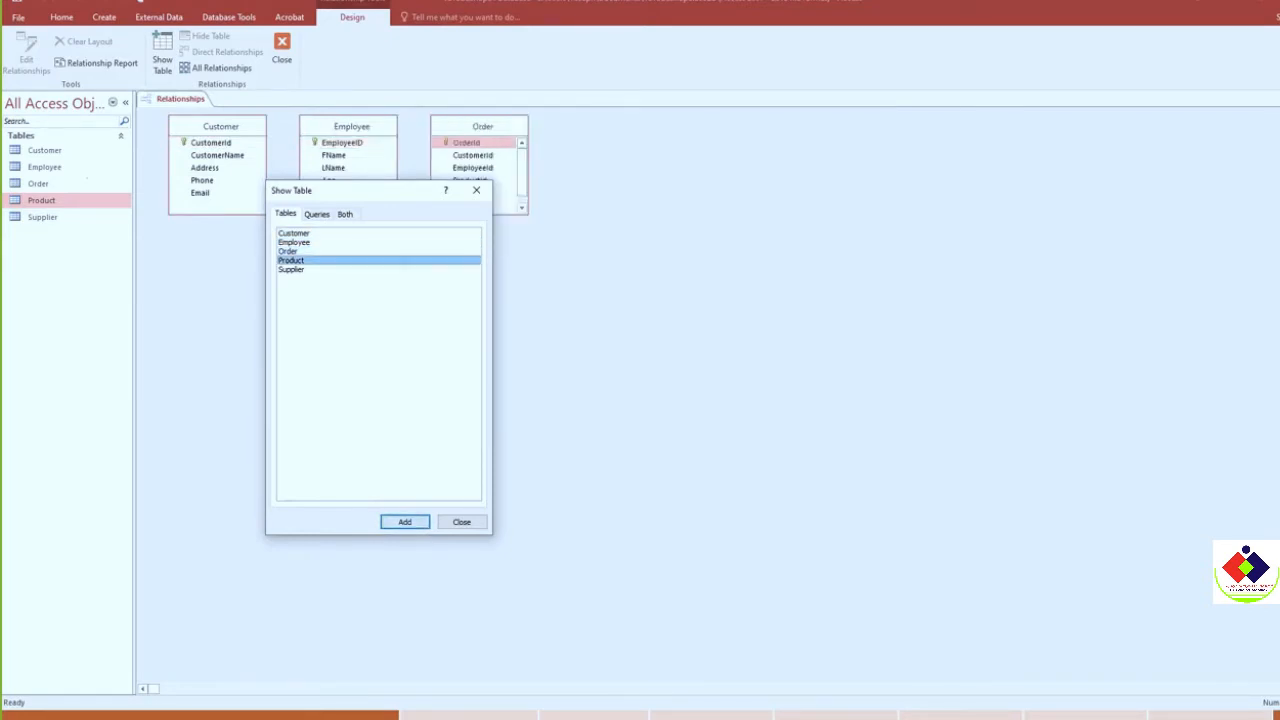
click(405, 522)
click(291, 269)
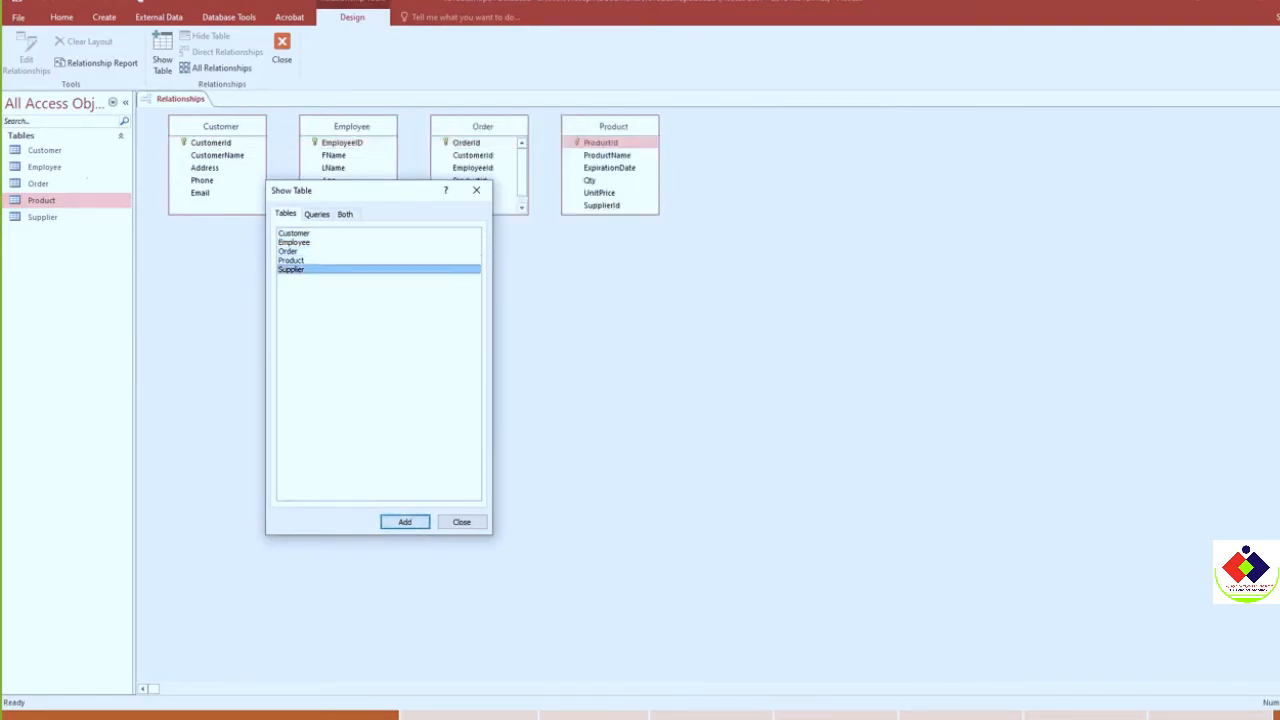
click(405, 522)
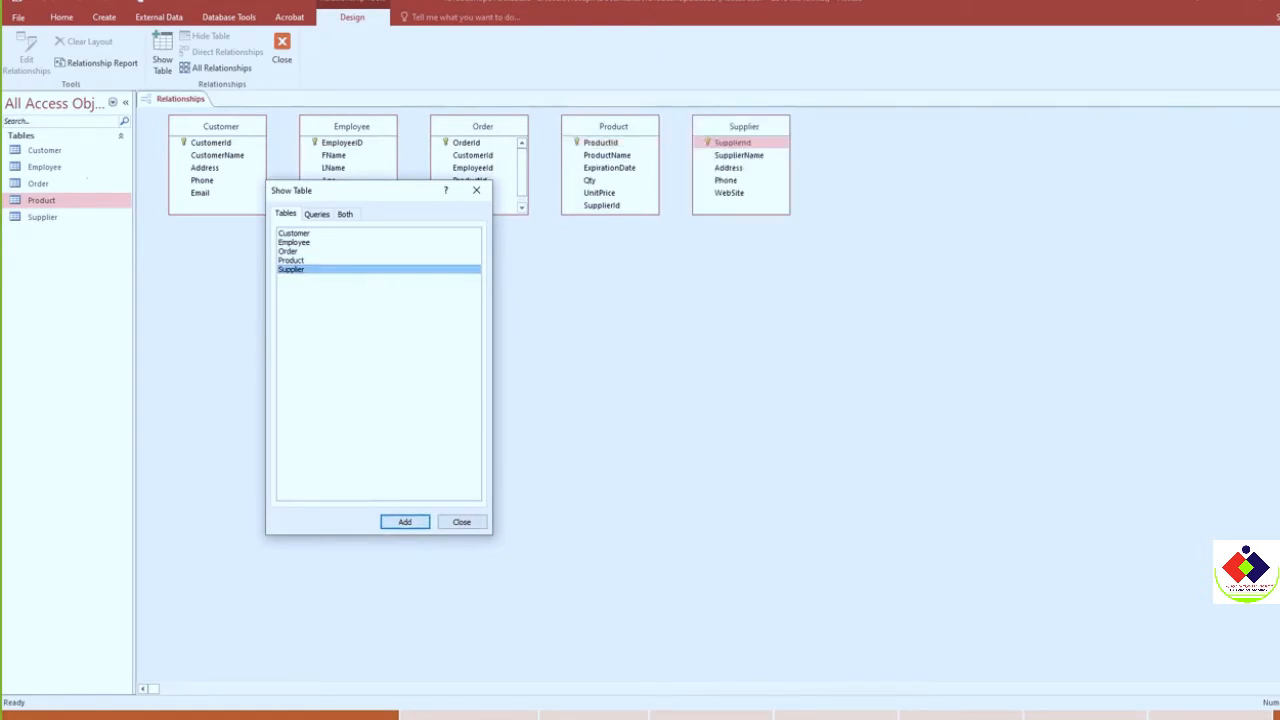
click(461, 522)
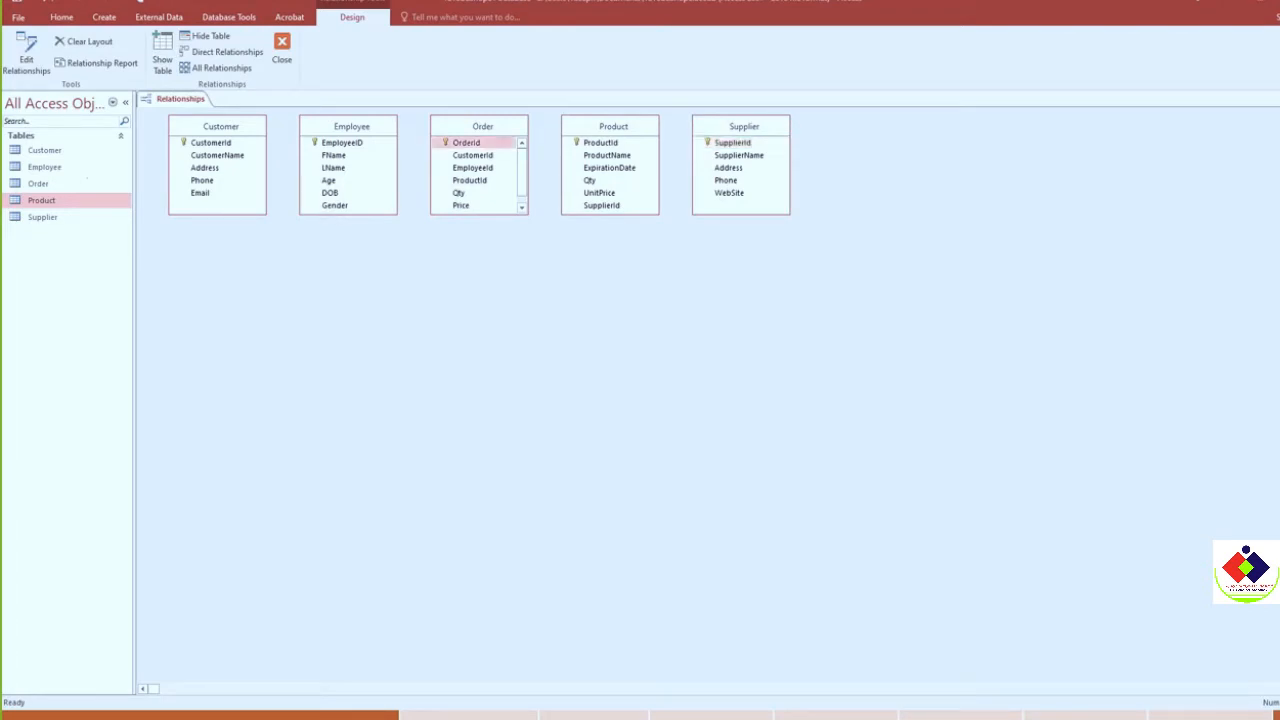
Rearrange the layout with Order below Employee, Product slightly lower and closer to Employee, and Supplier below Product.
drag(483, 126, 353, 306)
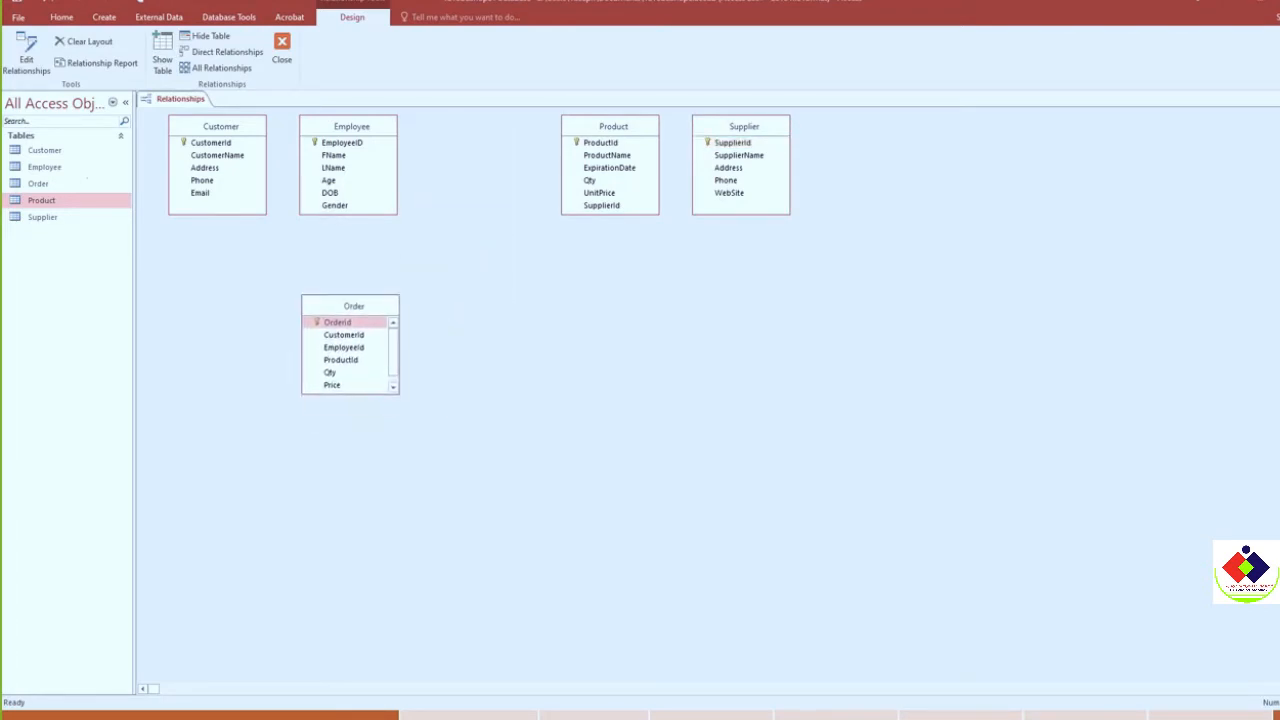
drag(613, 126, 557, 155)
drag(744, 126, 631, 320)
click(353, 307)
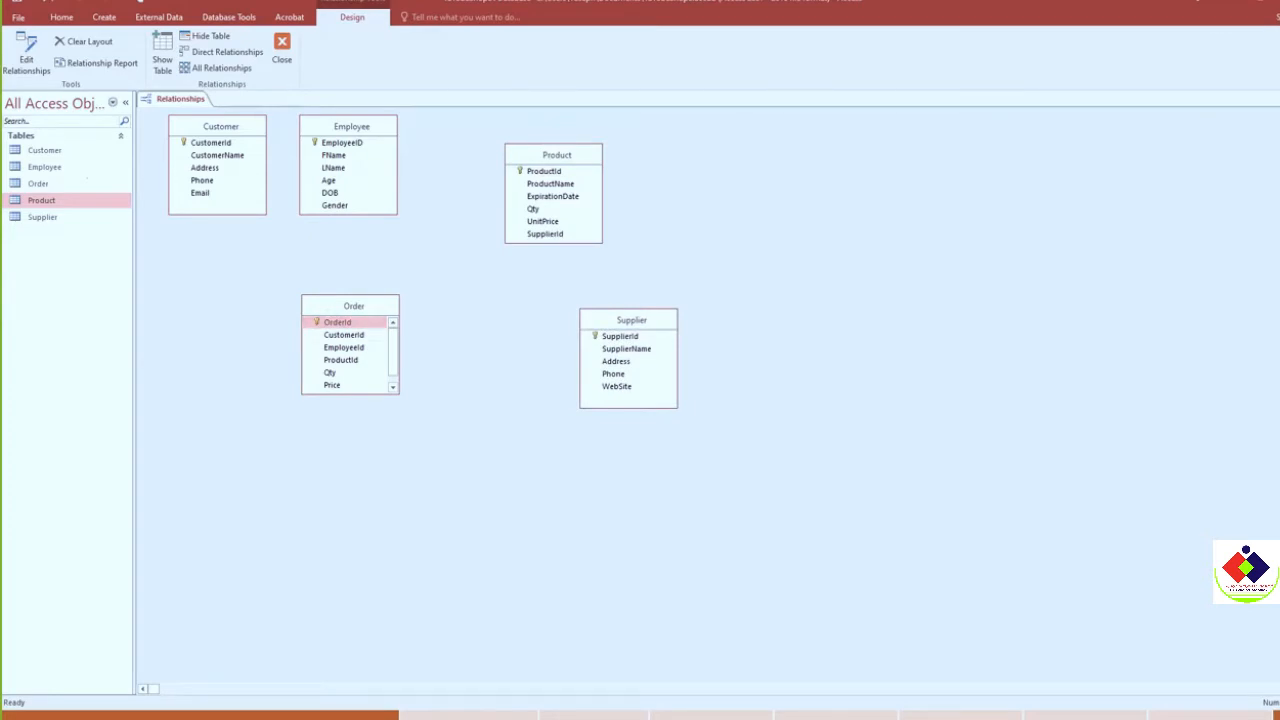
Relate Customer's CustomerId to Order's CustomerId, enforcing referential integrity with cascading updates and deletes.
drag(215, 143, 342, 335)
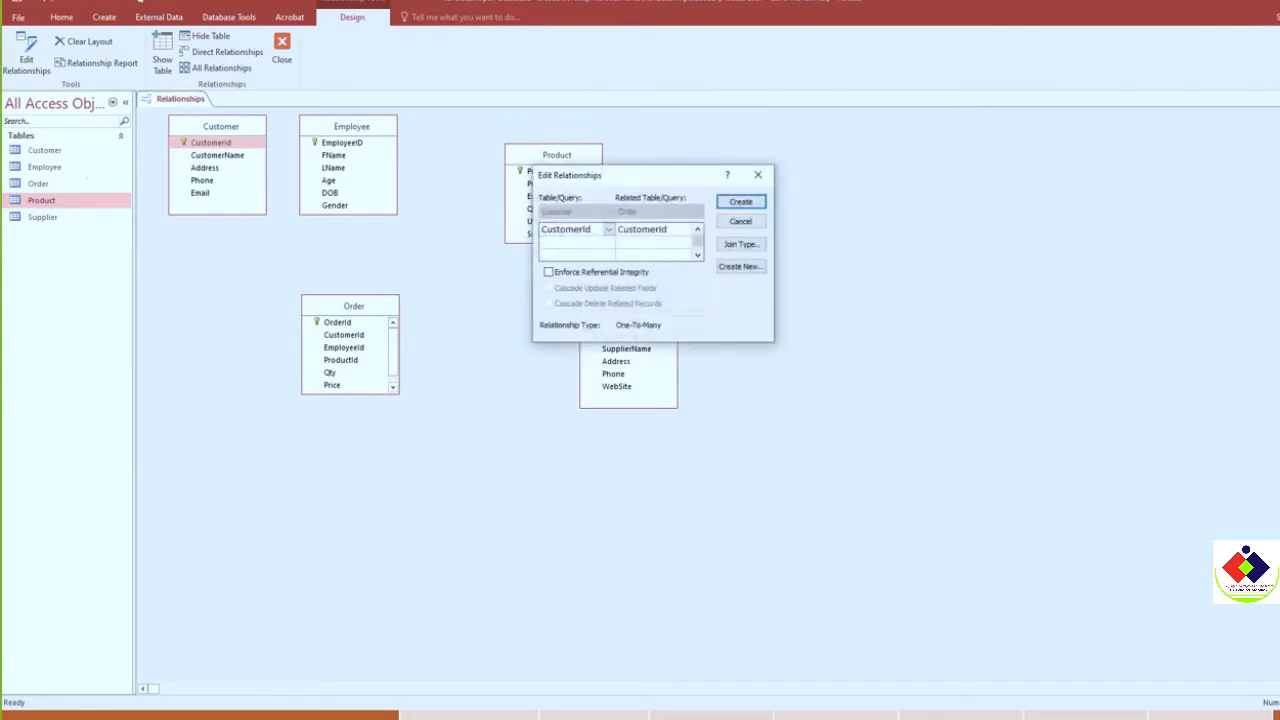
click(740, 221)
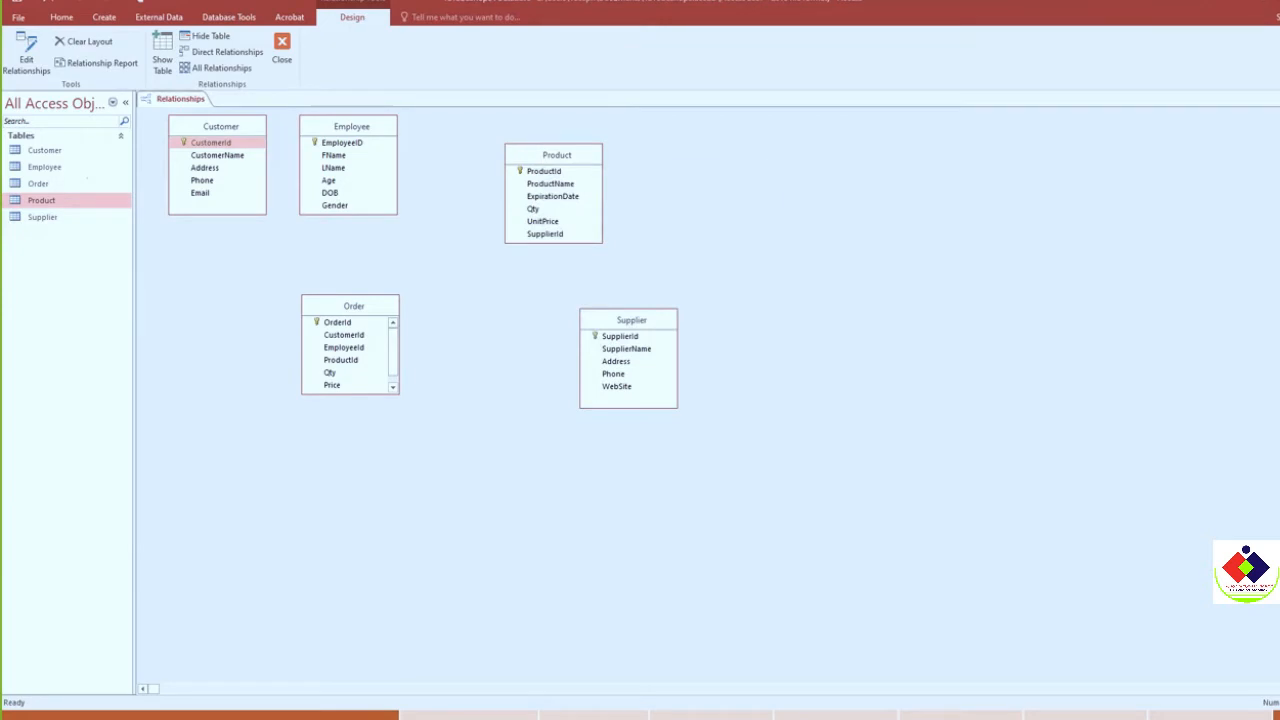
drag(211, 143, 344, 335)
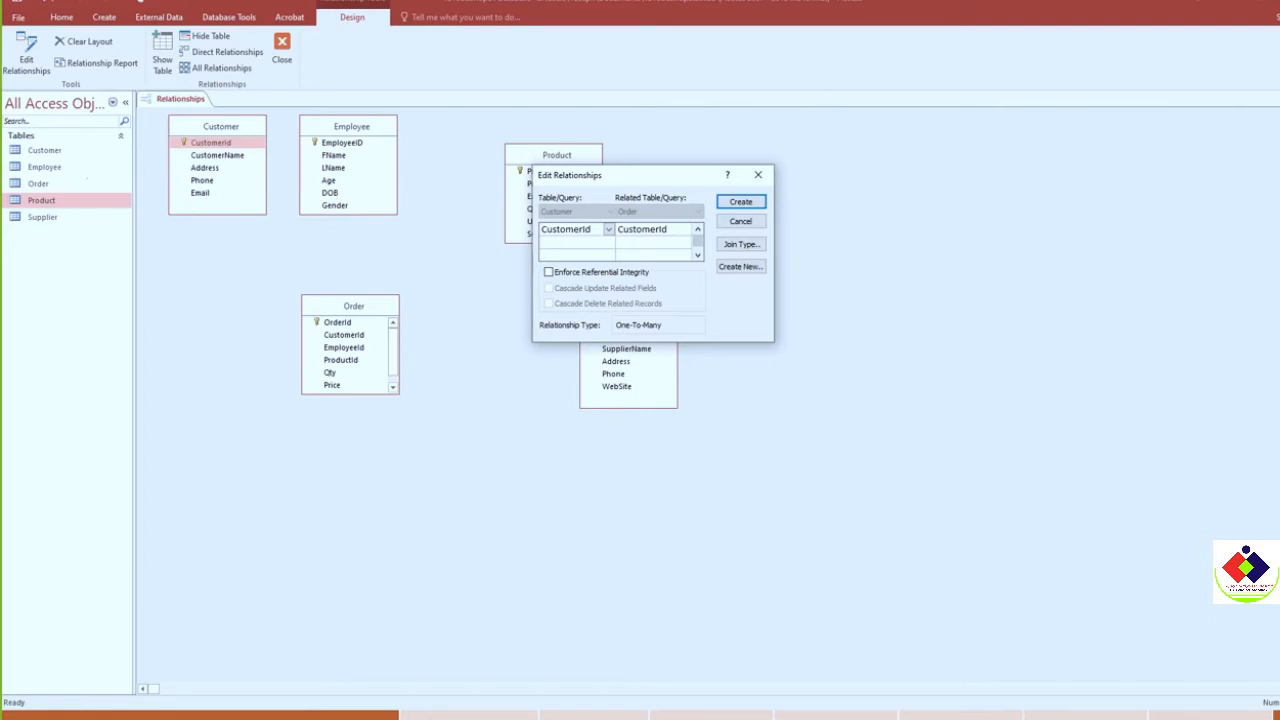
click(549, 272)
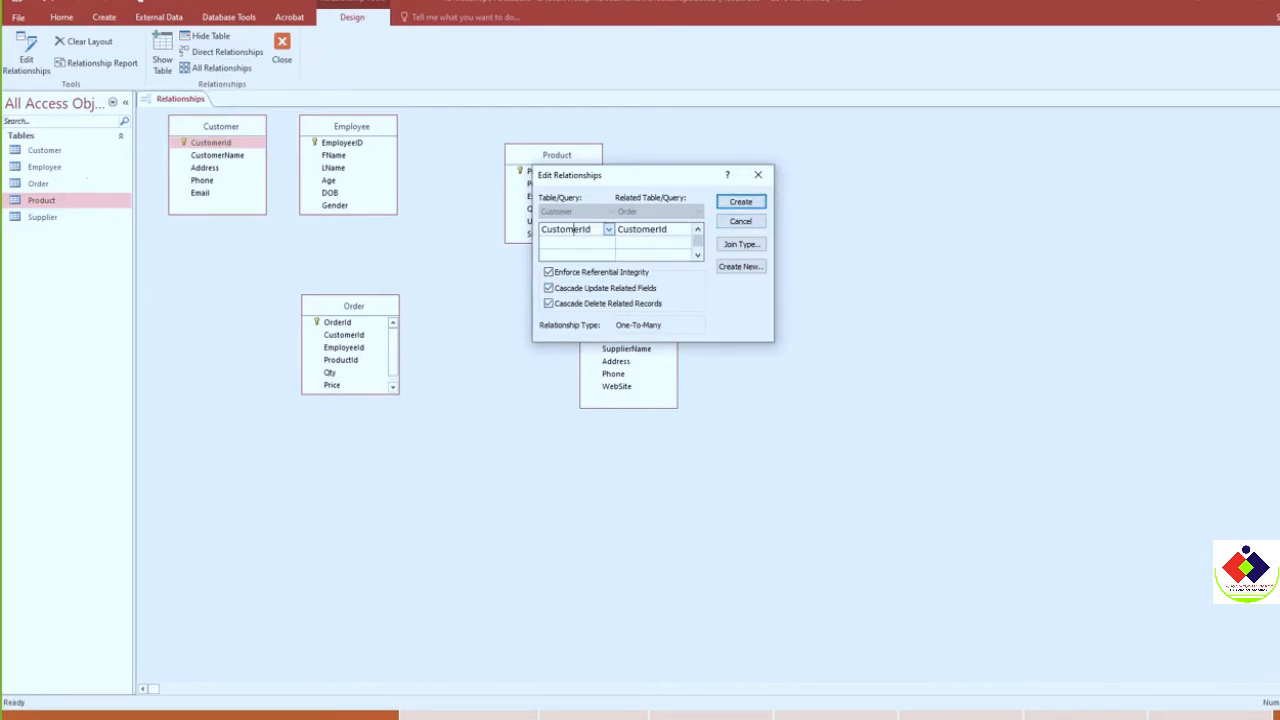
click(664, 229)
key(Return)
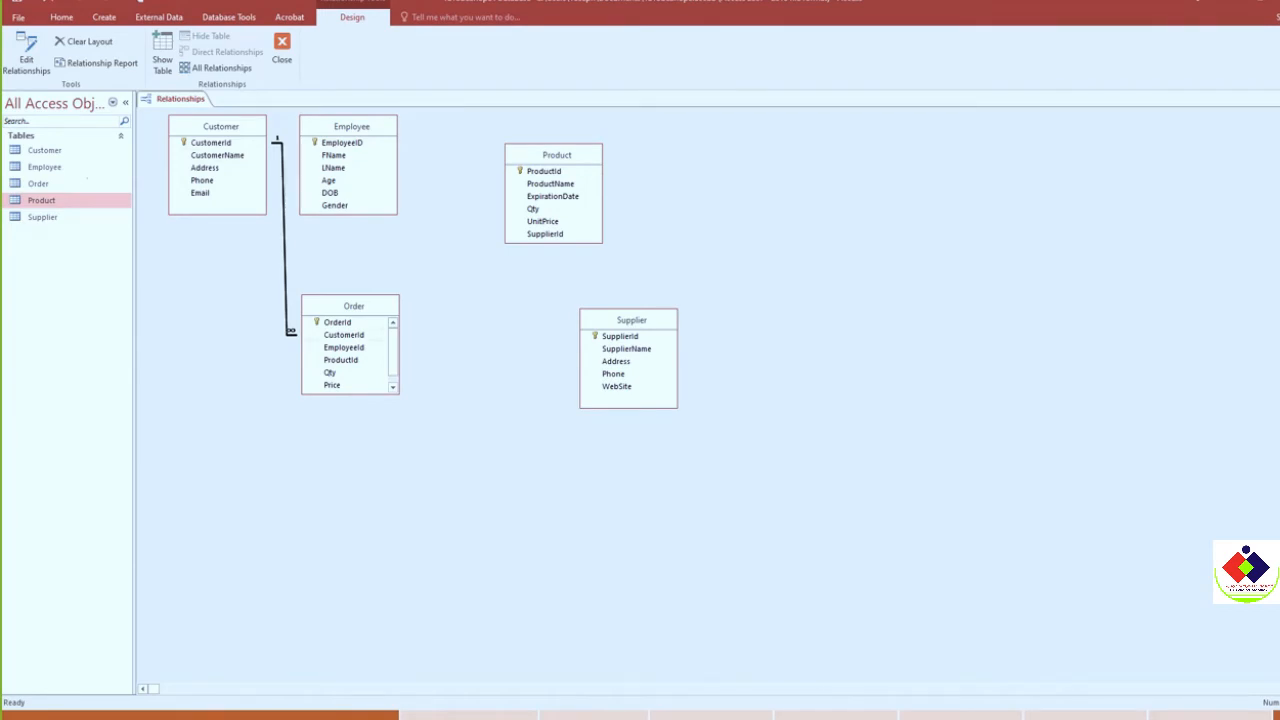
Create a relationship from Employee's EmployeeID to Order's EmployeeId with referential integrity, cascade update and cascade delete enabled.
click(342, 143)
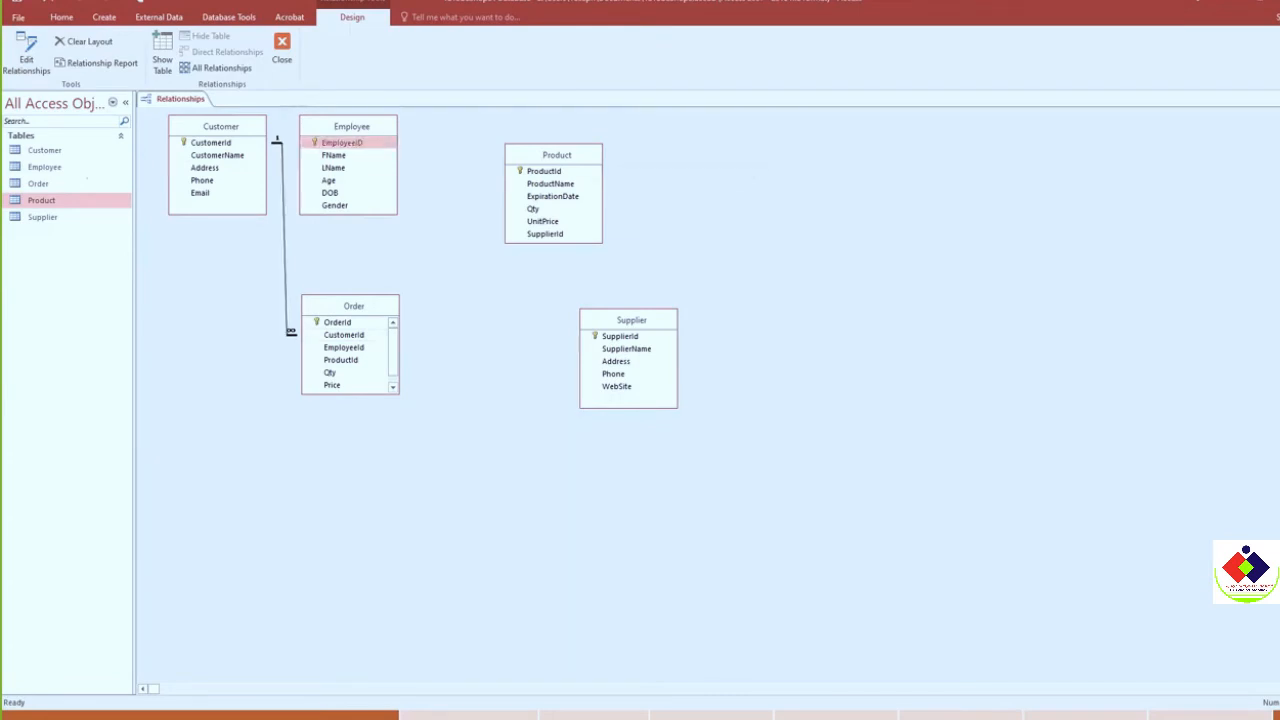
drag(342, 143, 344, 348)
click(549, 272)
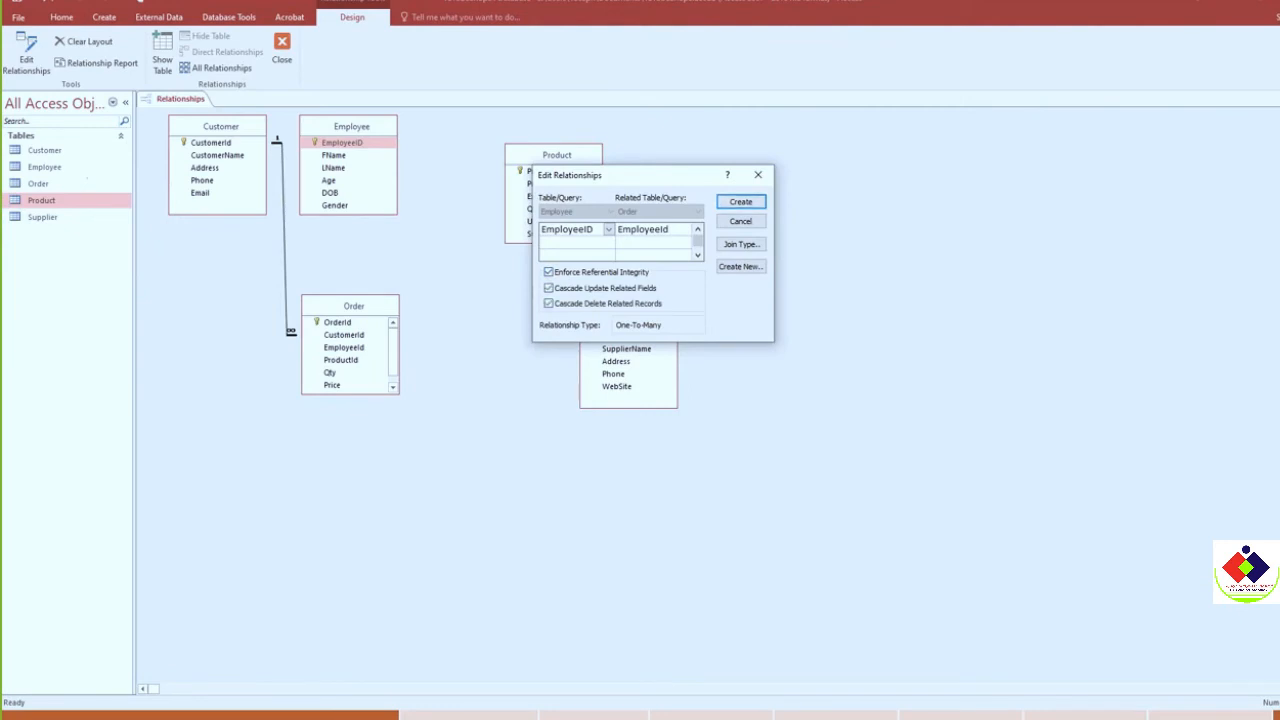
click(741, 201)
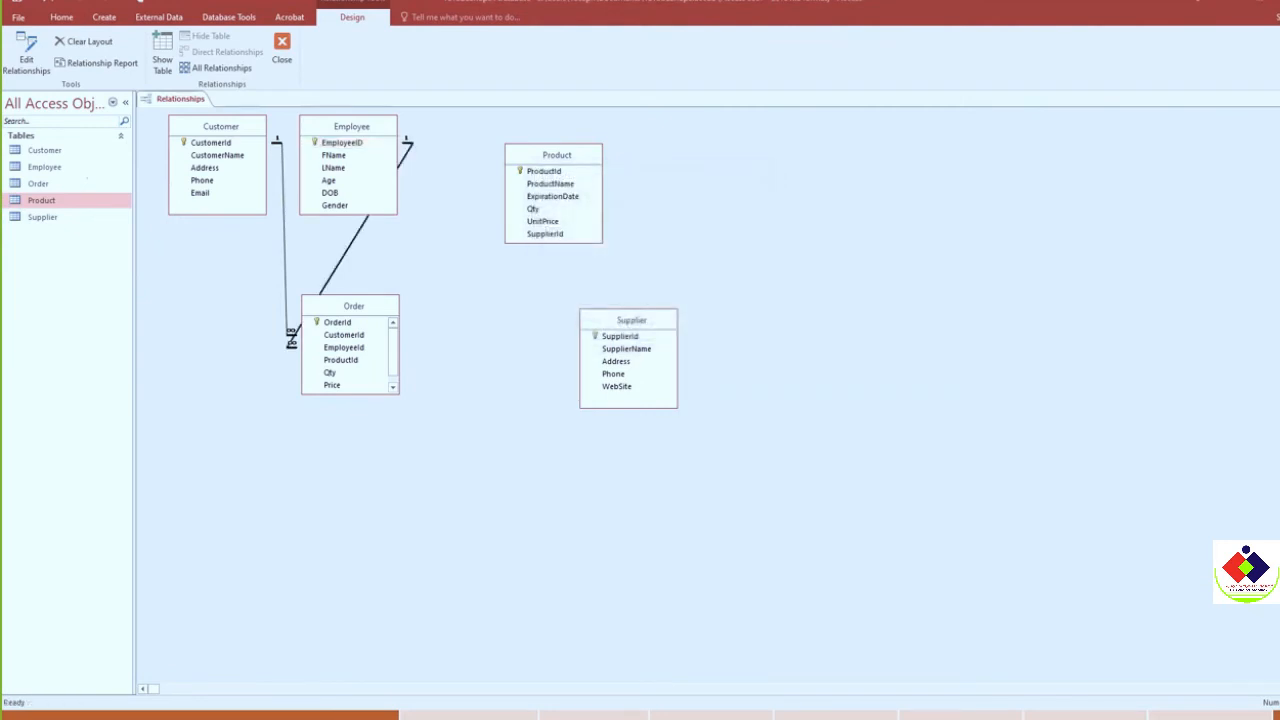
Link Product's ProductId to Order's ProductId, with enforced referential integrity and cascading updates and deletes.
click(544, 171)
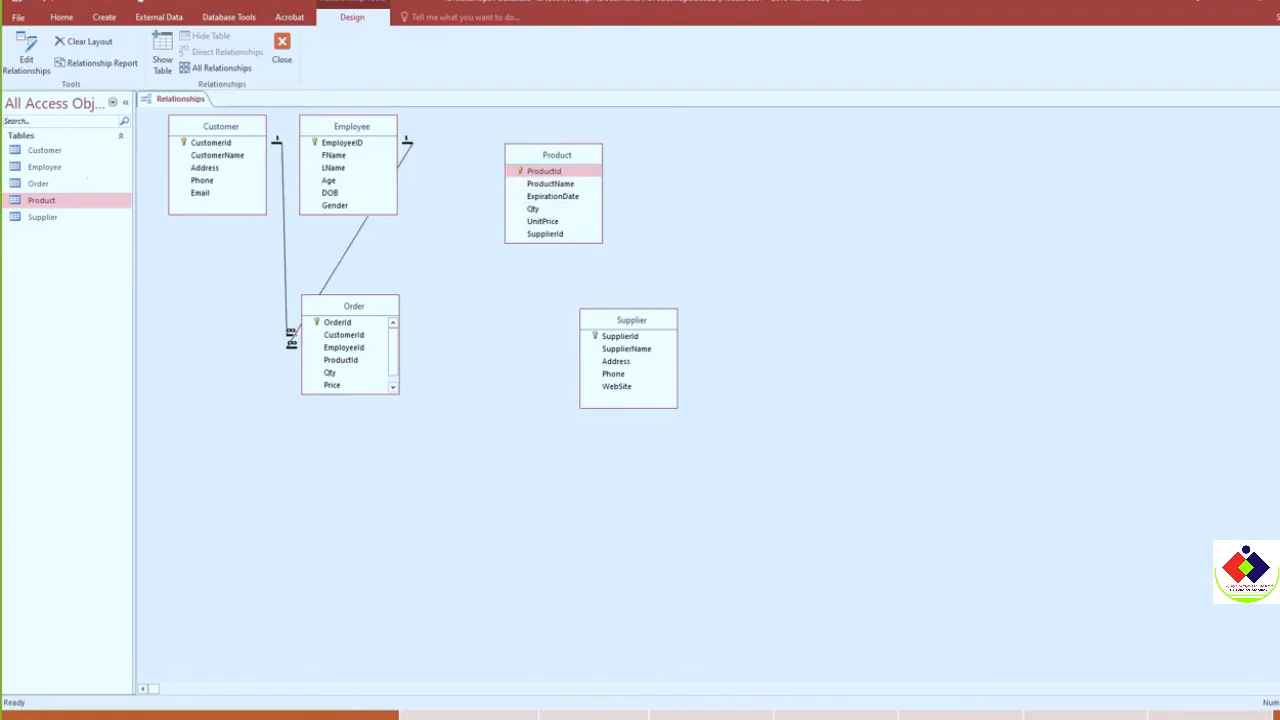
drag(544, 171, 341, 360)
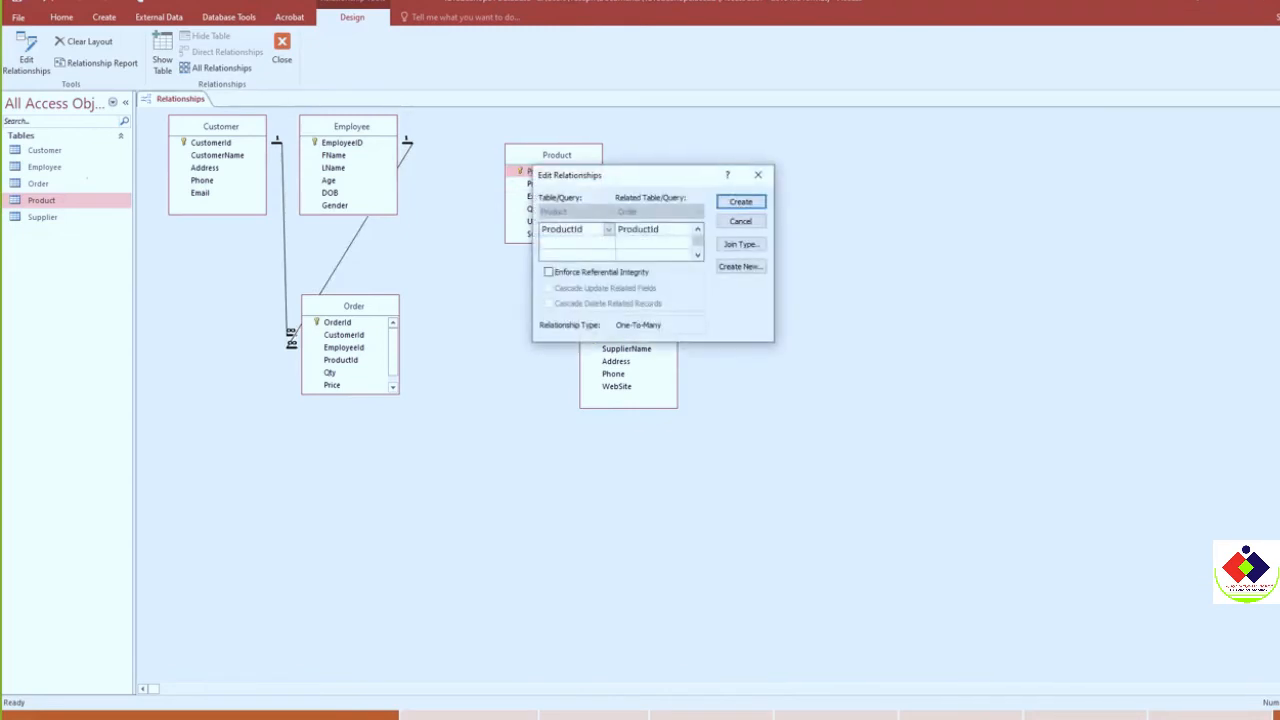
click(549, 272)
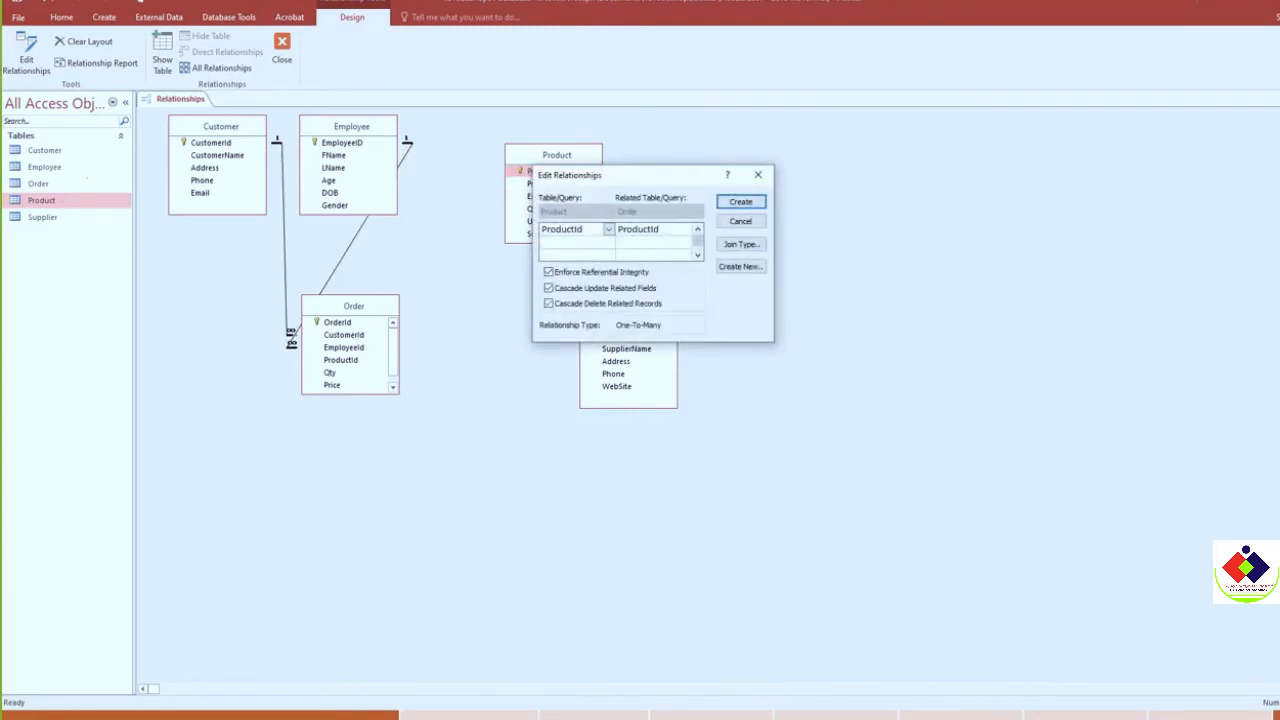
key(Return)
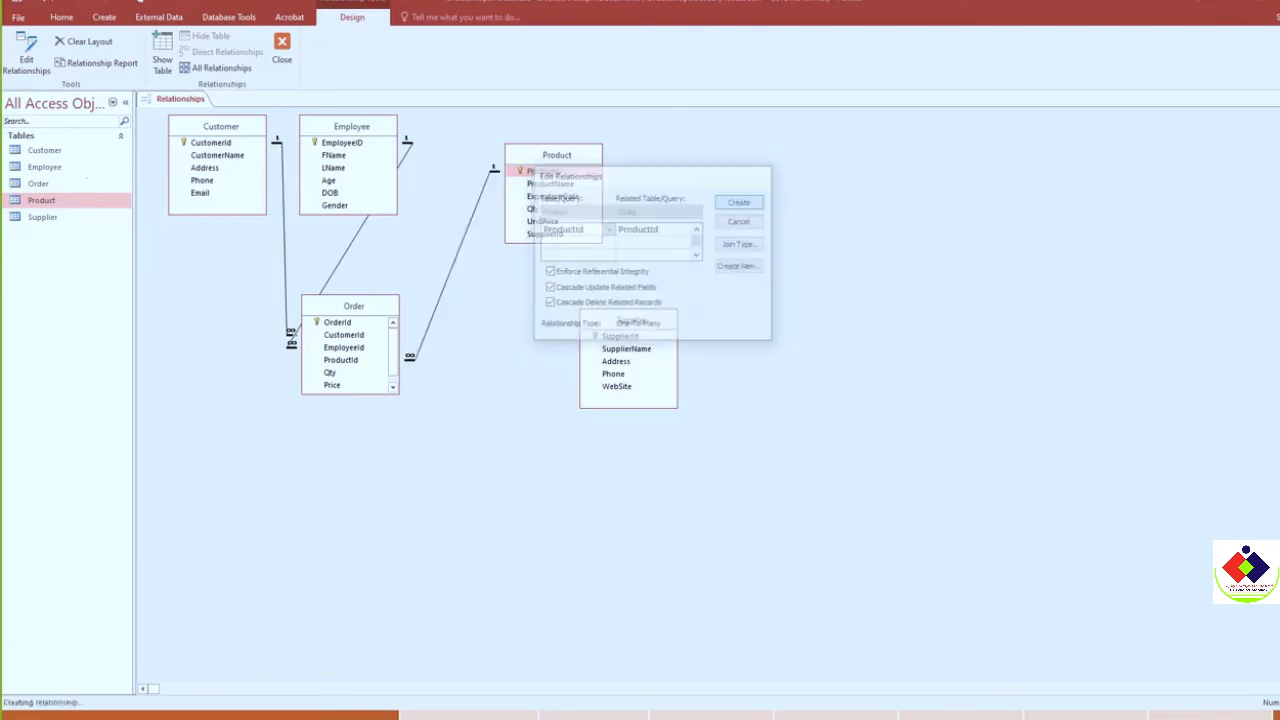
Rearrange the diagram with Employee below Customer and Order between Employee and Product.
drag(354, 306, 440, 280)
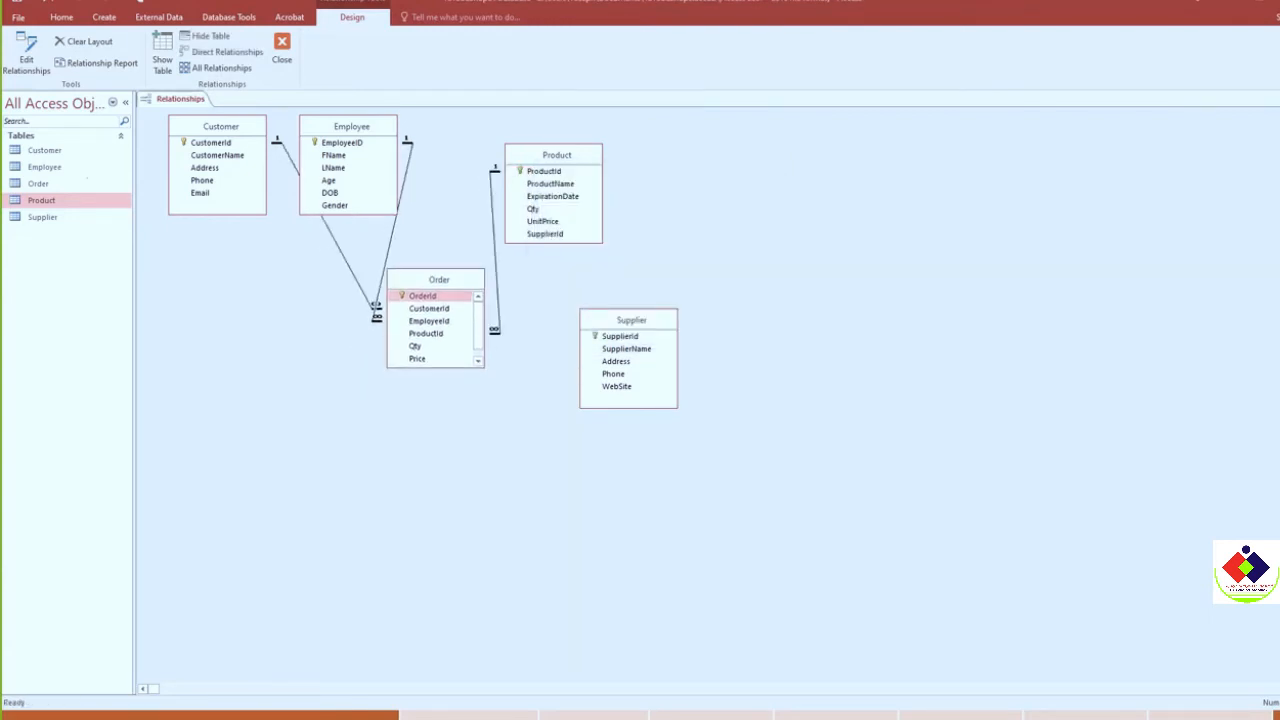
drag(352, 126, 211, 283)
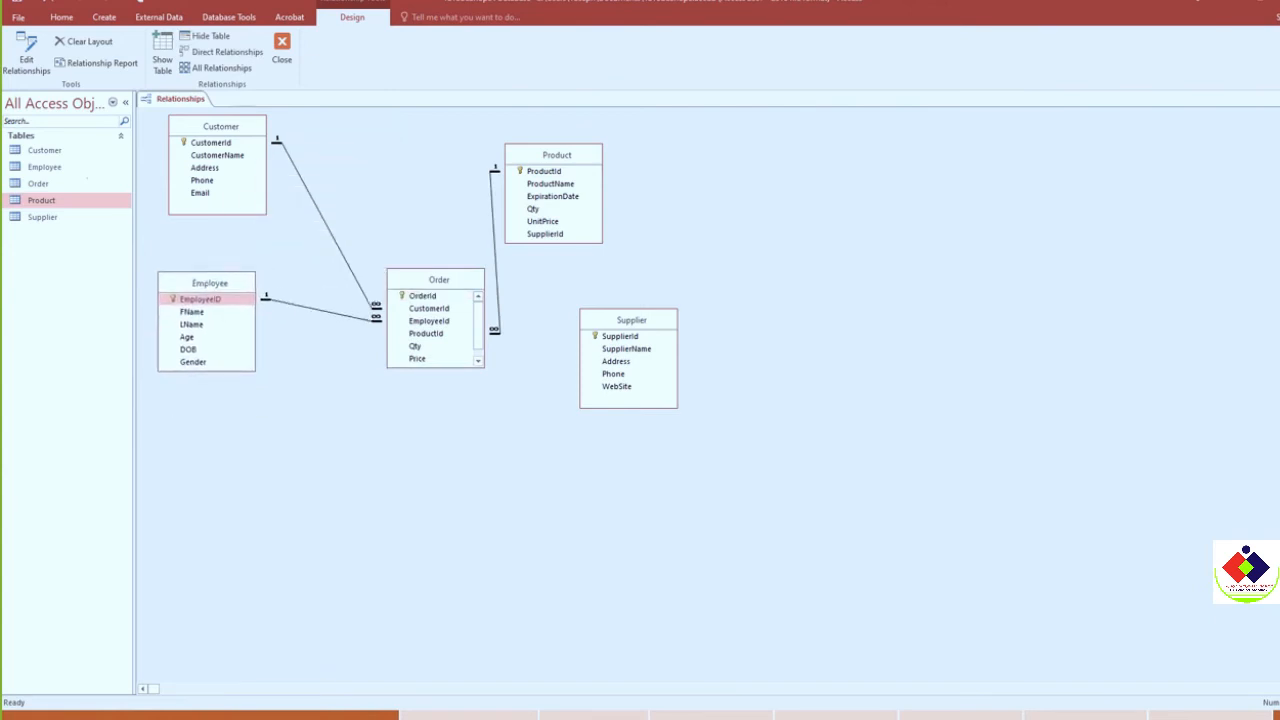
Relate Supplier's SupplierId to Product's SupplierId with referential integrity enforced, and move Supplier farther to the right of Product.
click(620, 336)
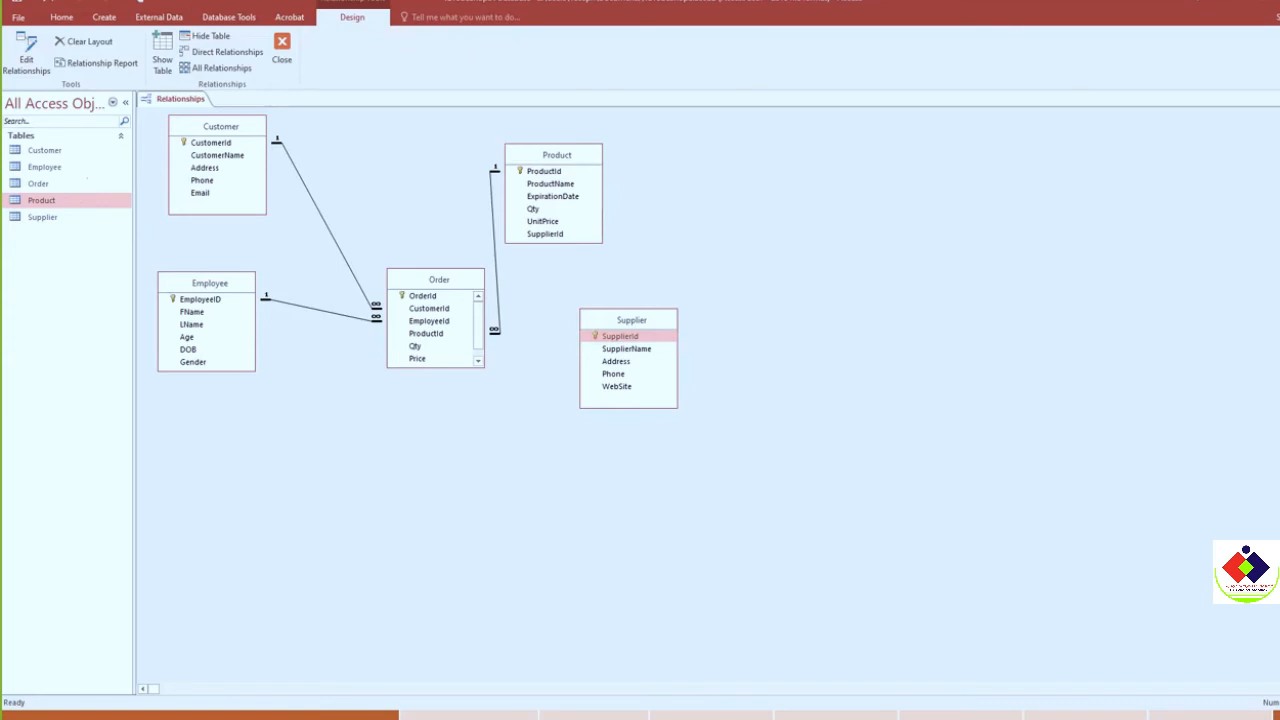
drag(620, 336, 545, 233)
click(549, 272)
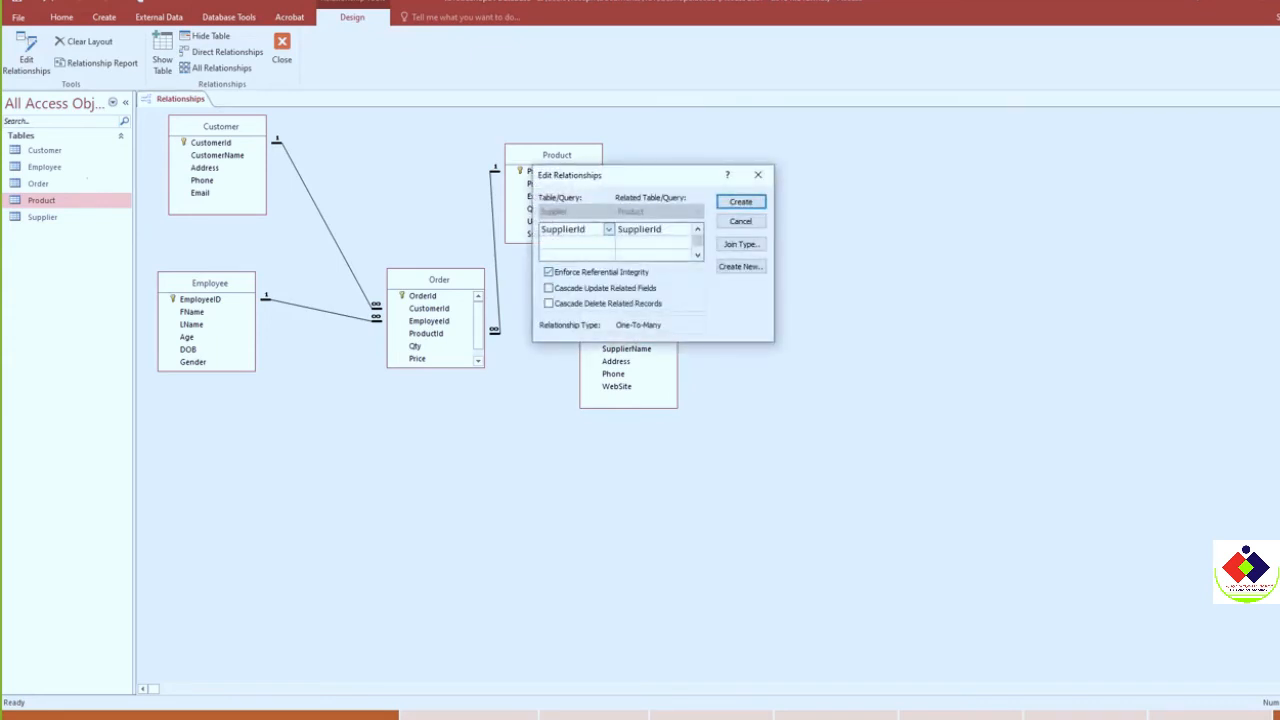
click(741, 202)
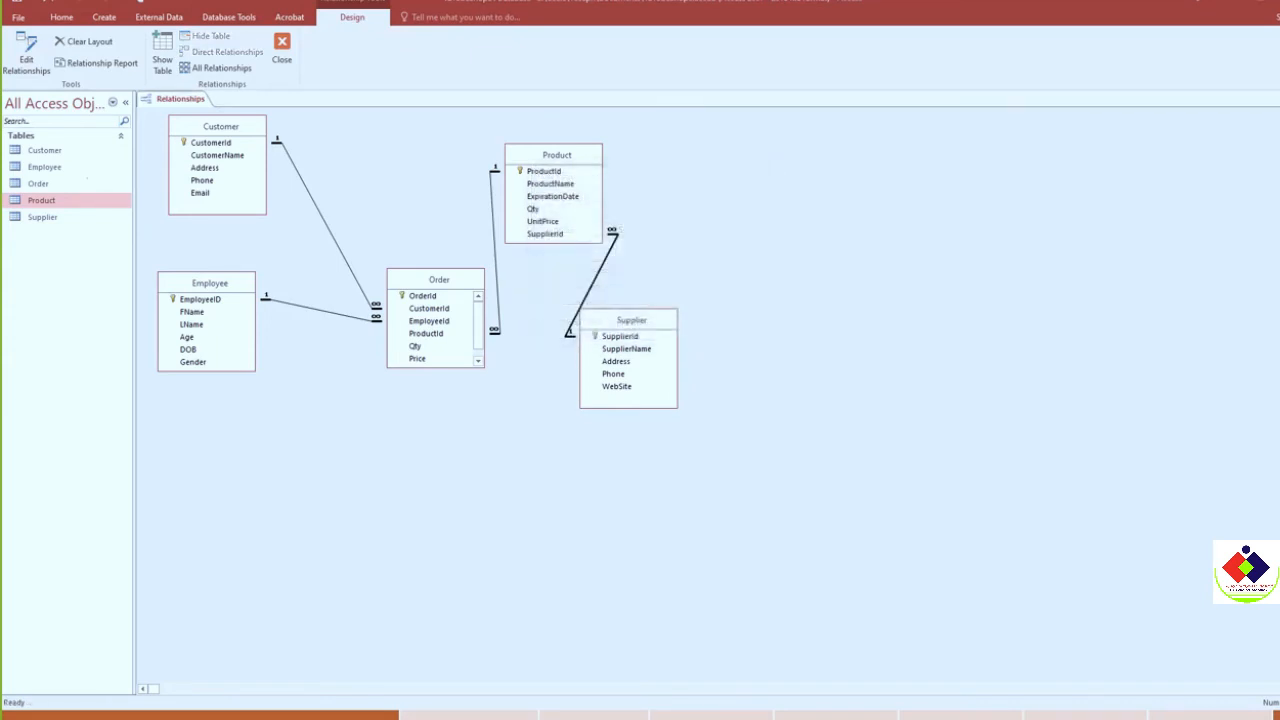
drag(631, 320, 722, 315)
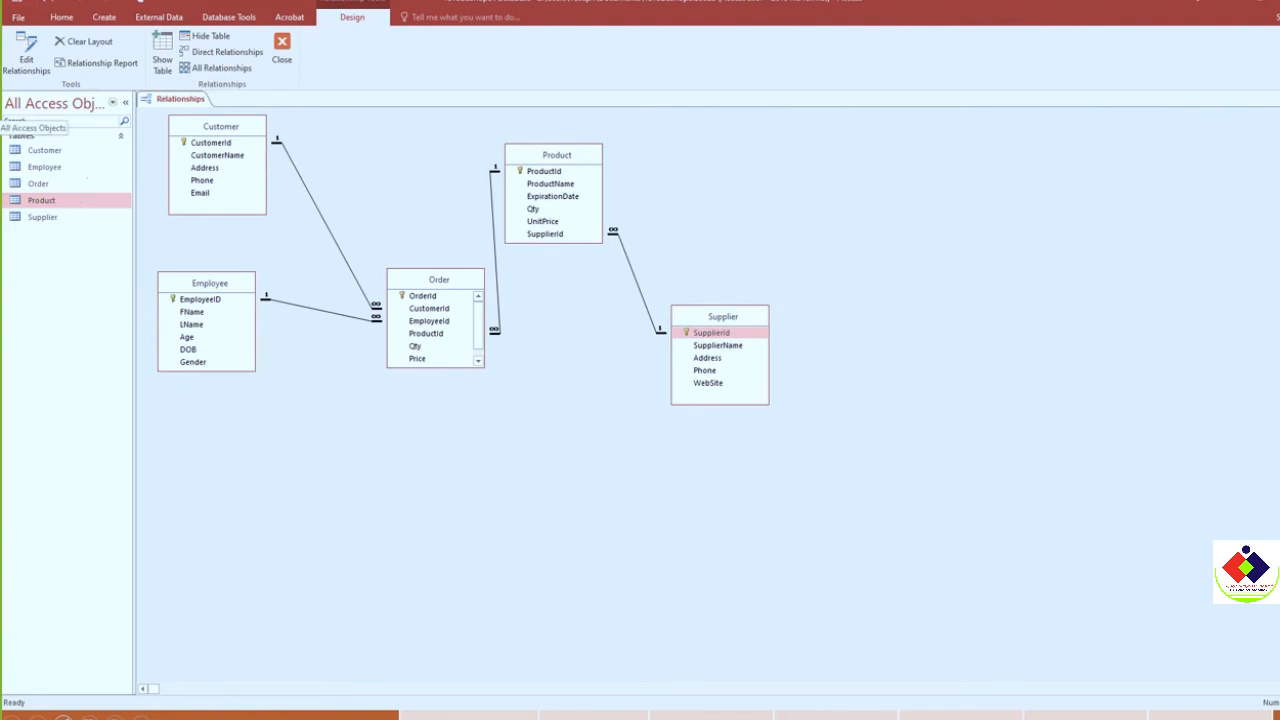
Review the key fields and links between the Customer, Employee, Order, Product and Supplier tables, and close the relationships diagram.
click(211, 142)
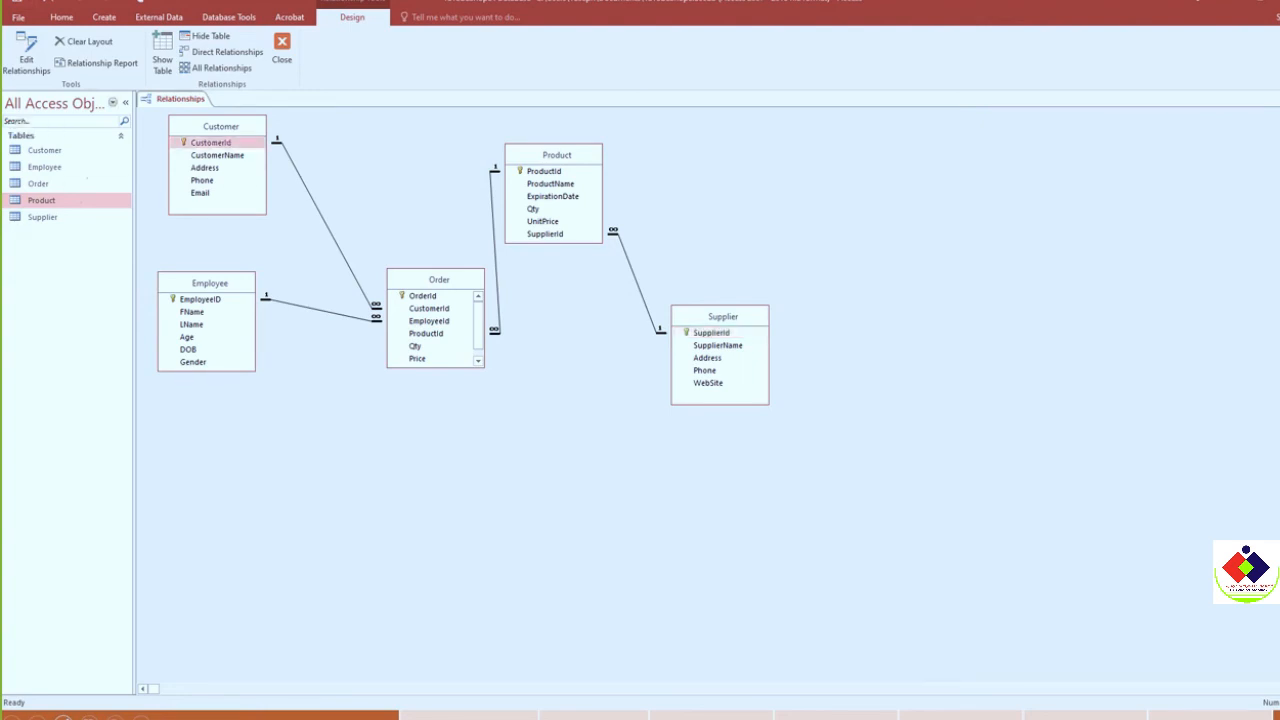
click(424, 296)
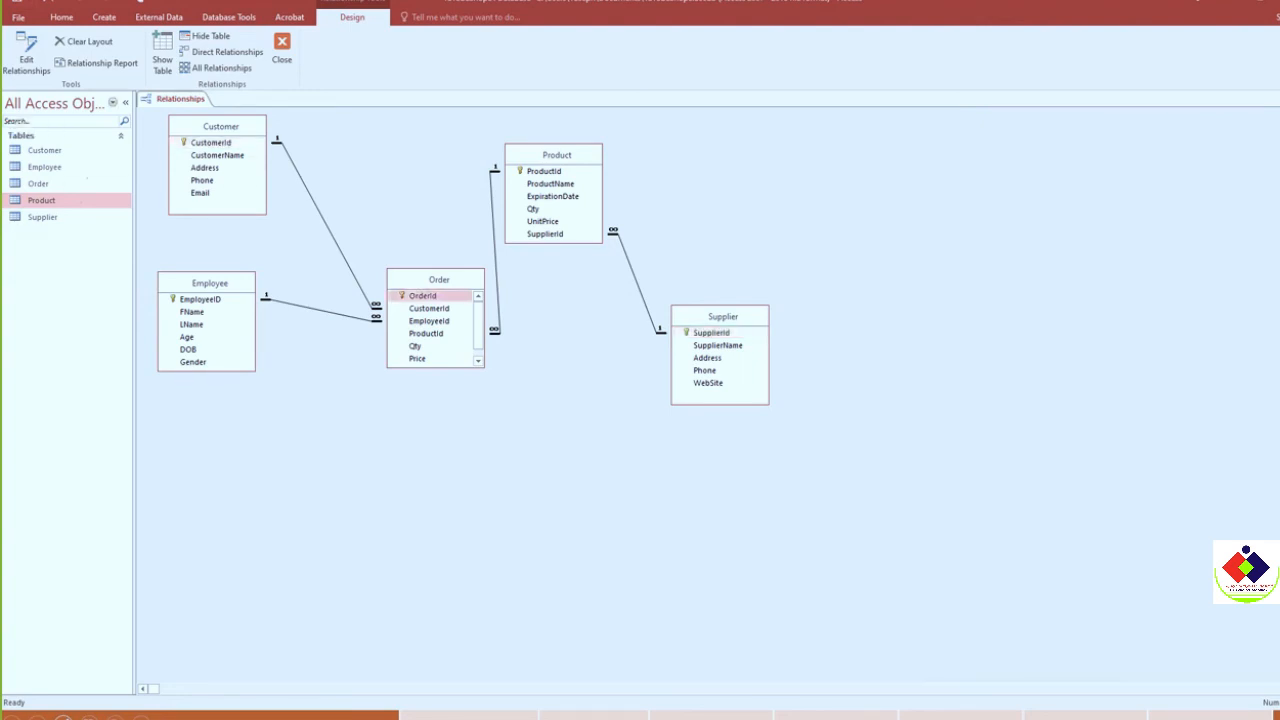
click(201, 299)
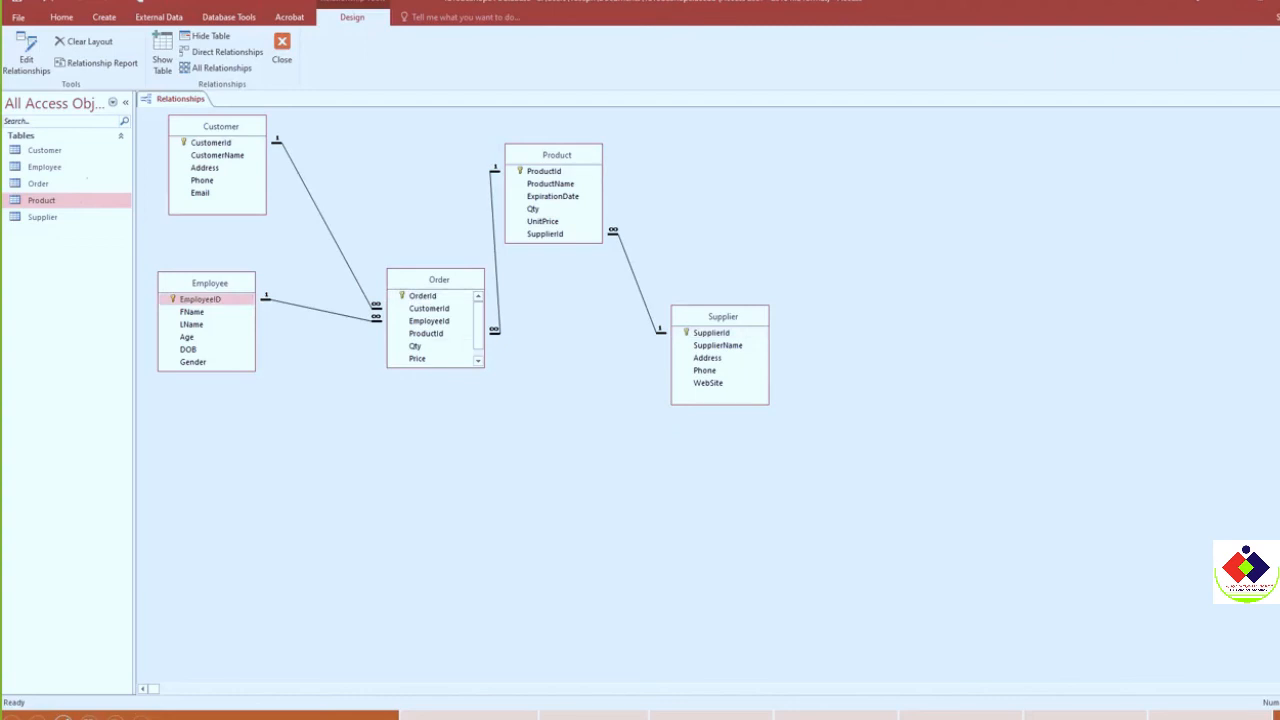
click(544, 171)
click(424, 296)
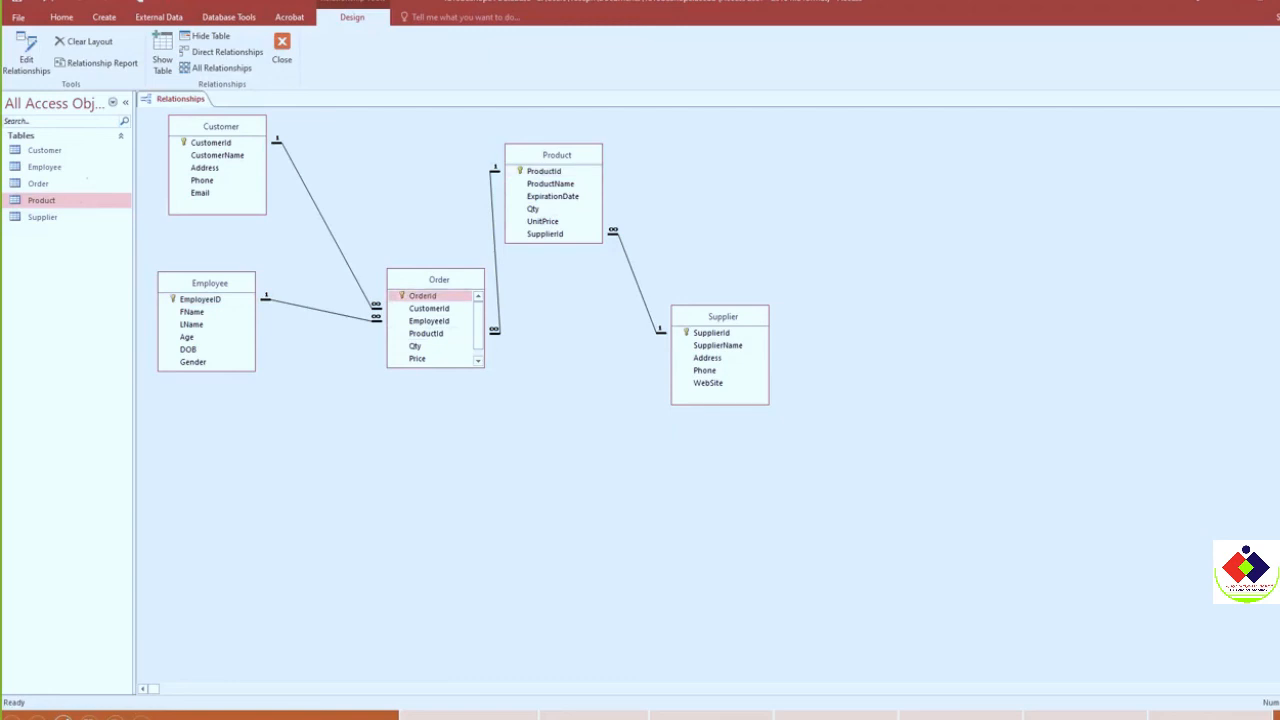
click(711, 332)
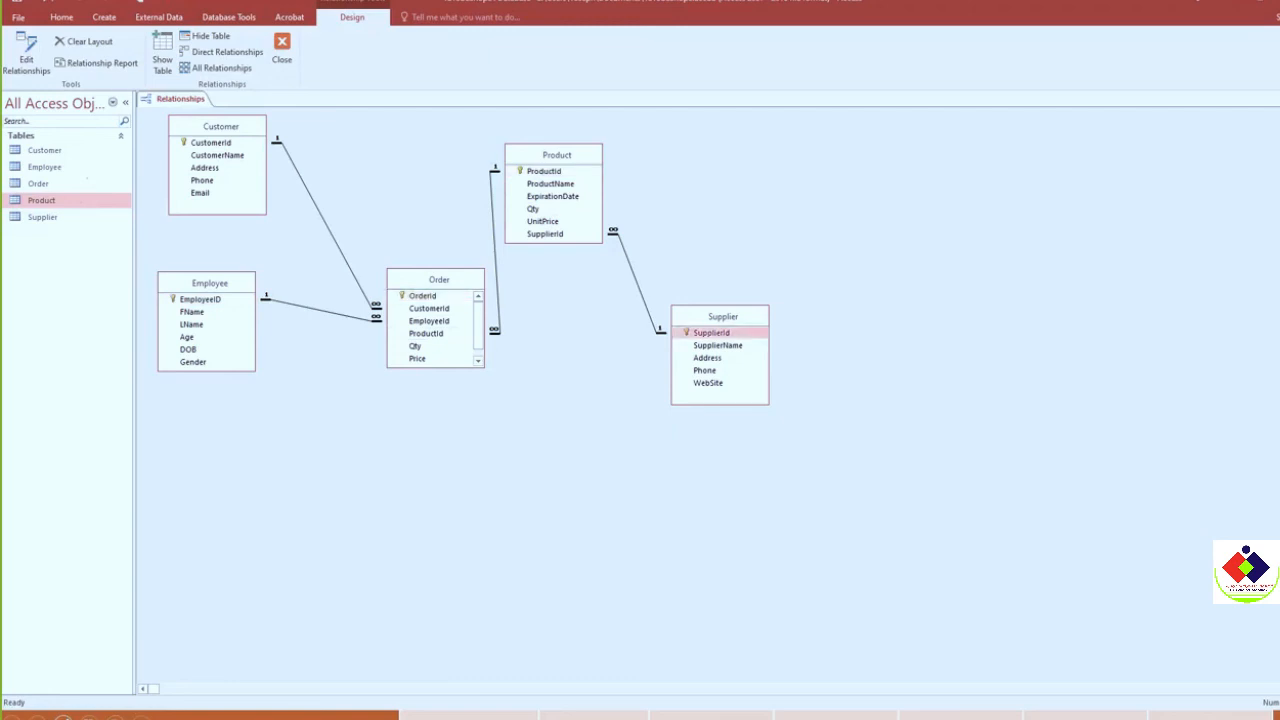
click(544, 171)
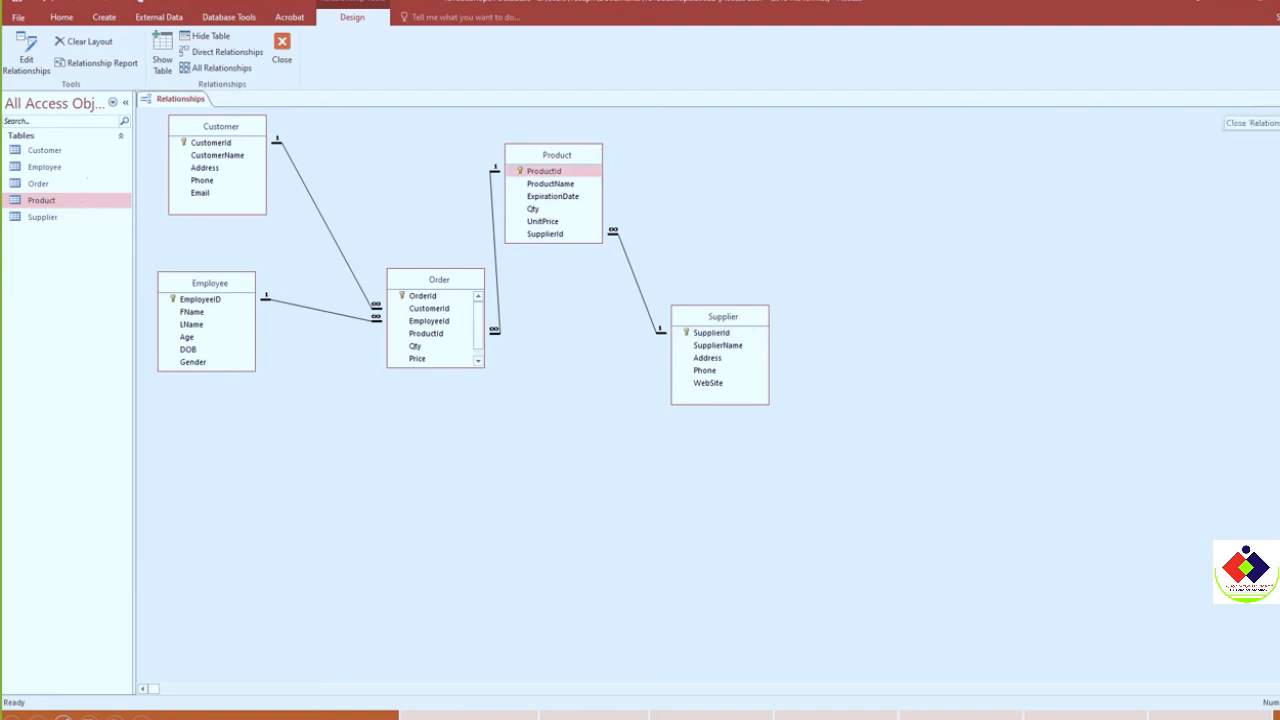
click(1275, 99)
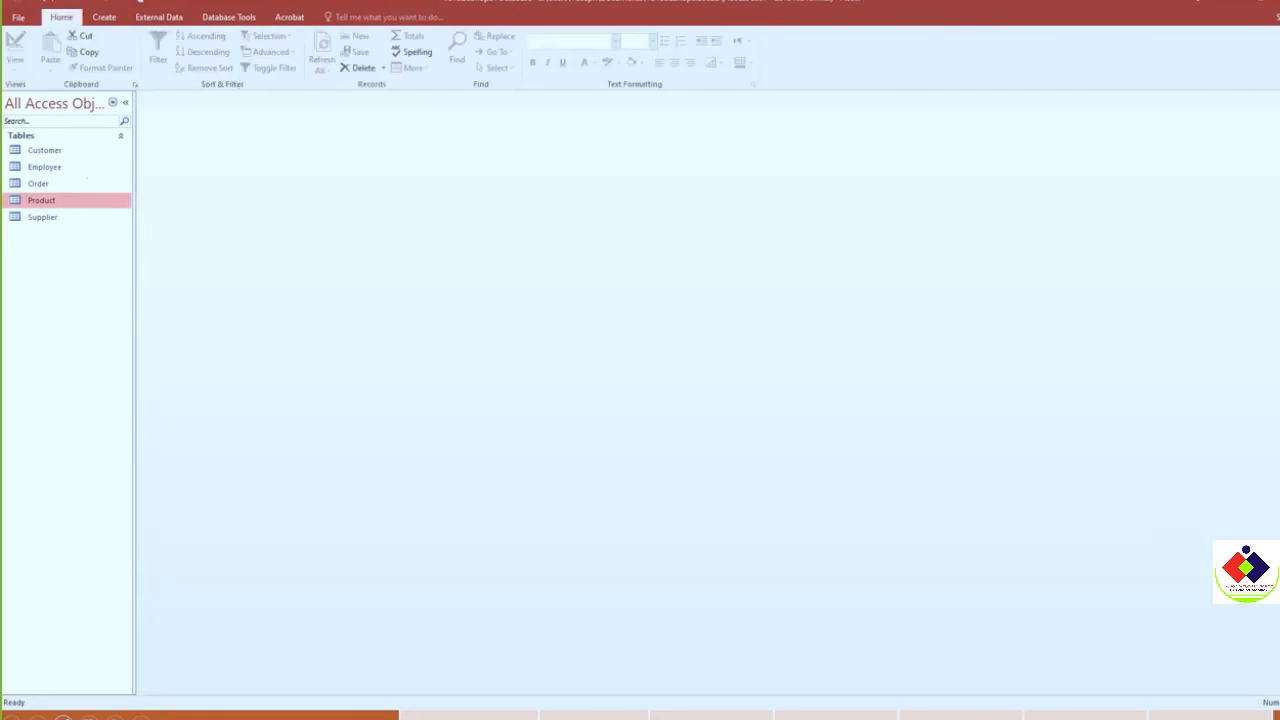
Open the Employee table, inspect the related orders under the first employee record, collapse them and close the table.
right_click(42, 167)
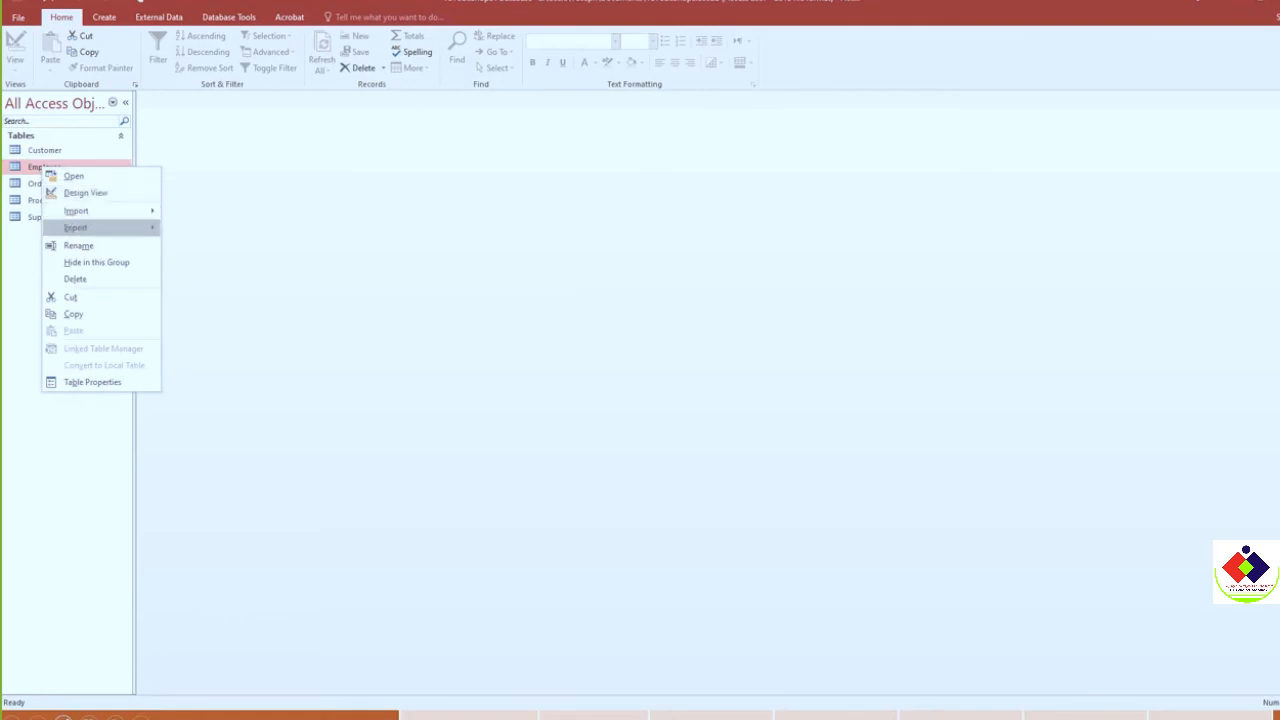
click(74, 176)
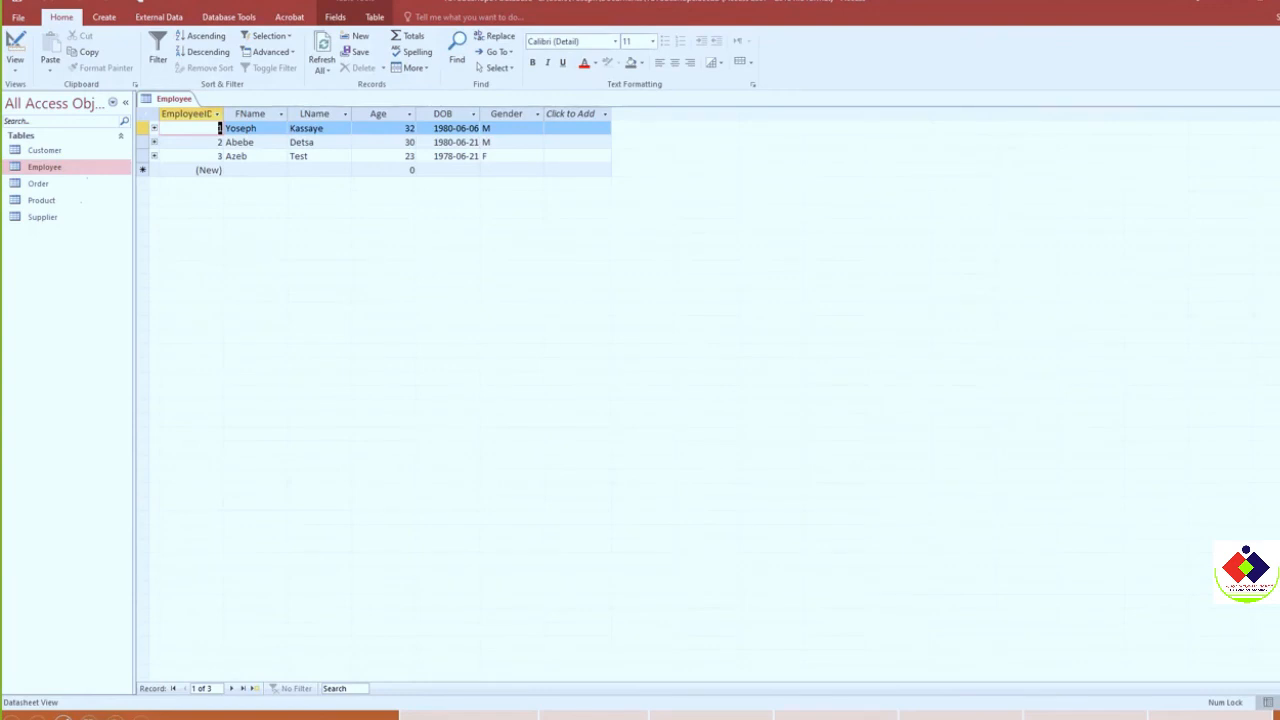
click(154, 128)
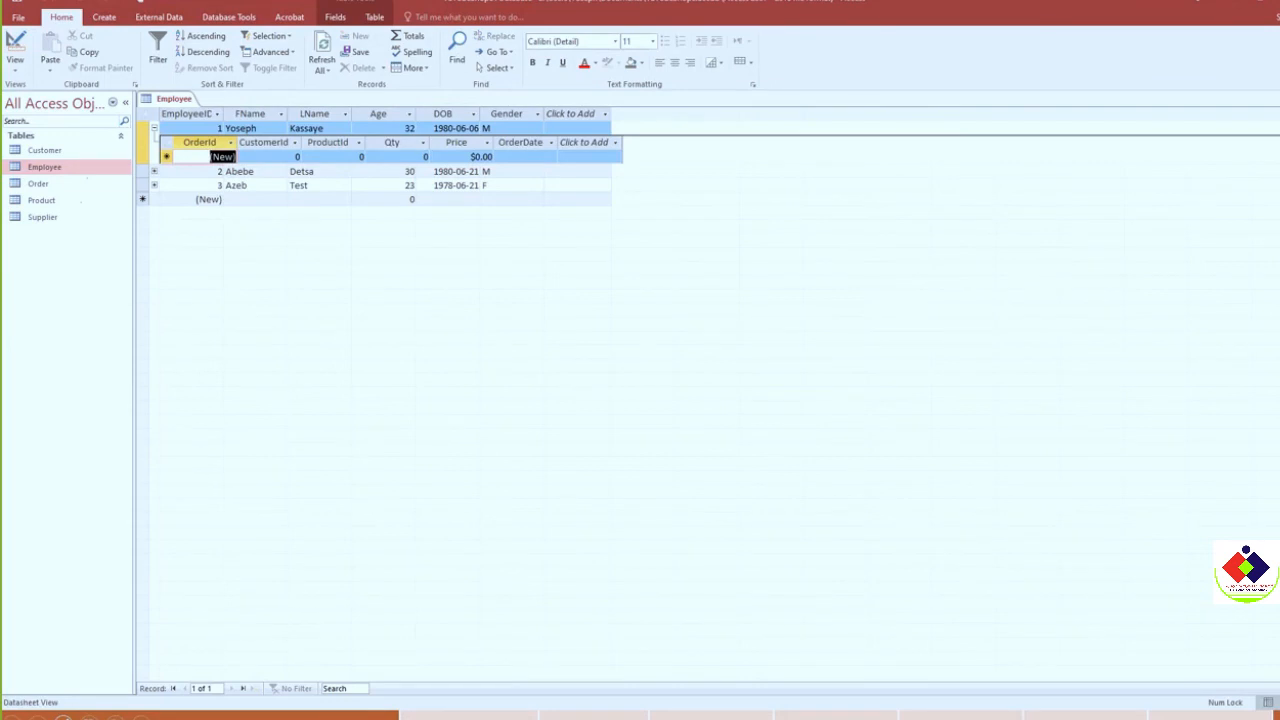
click(154, 128)
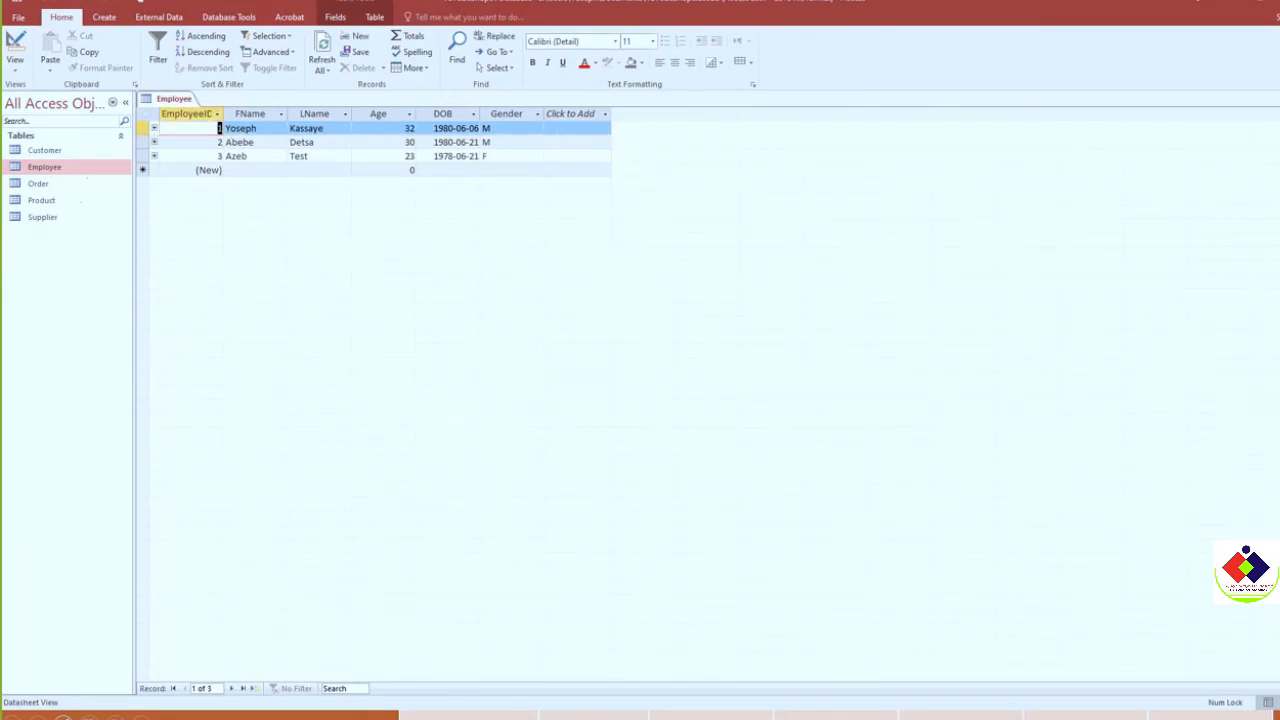
click(1279, 99)
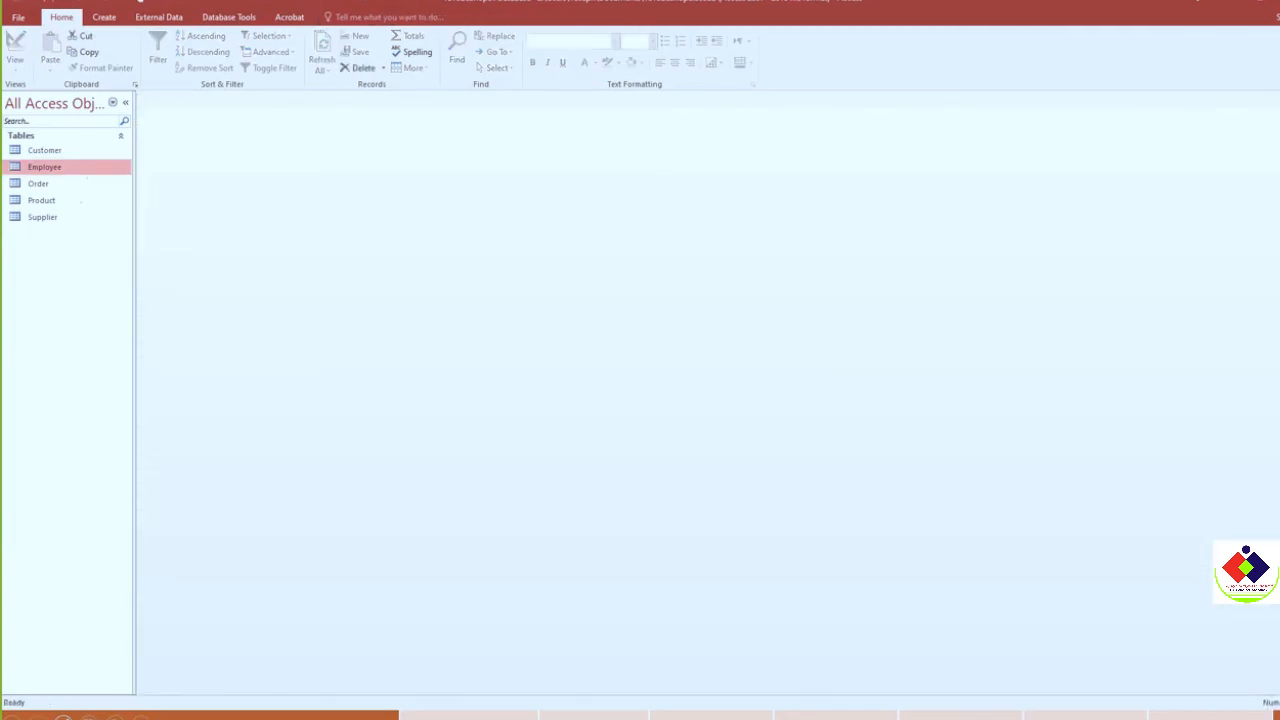